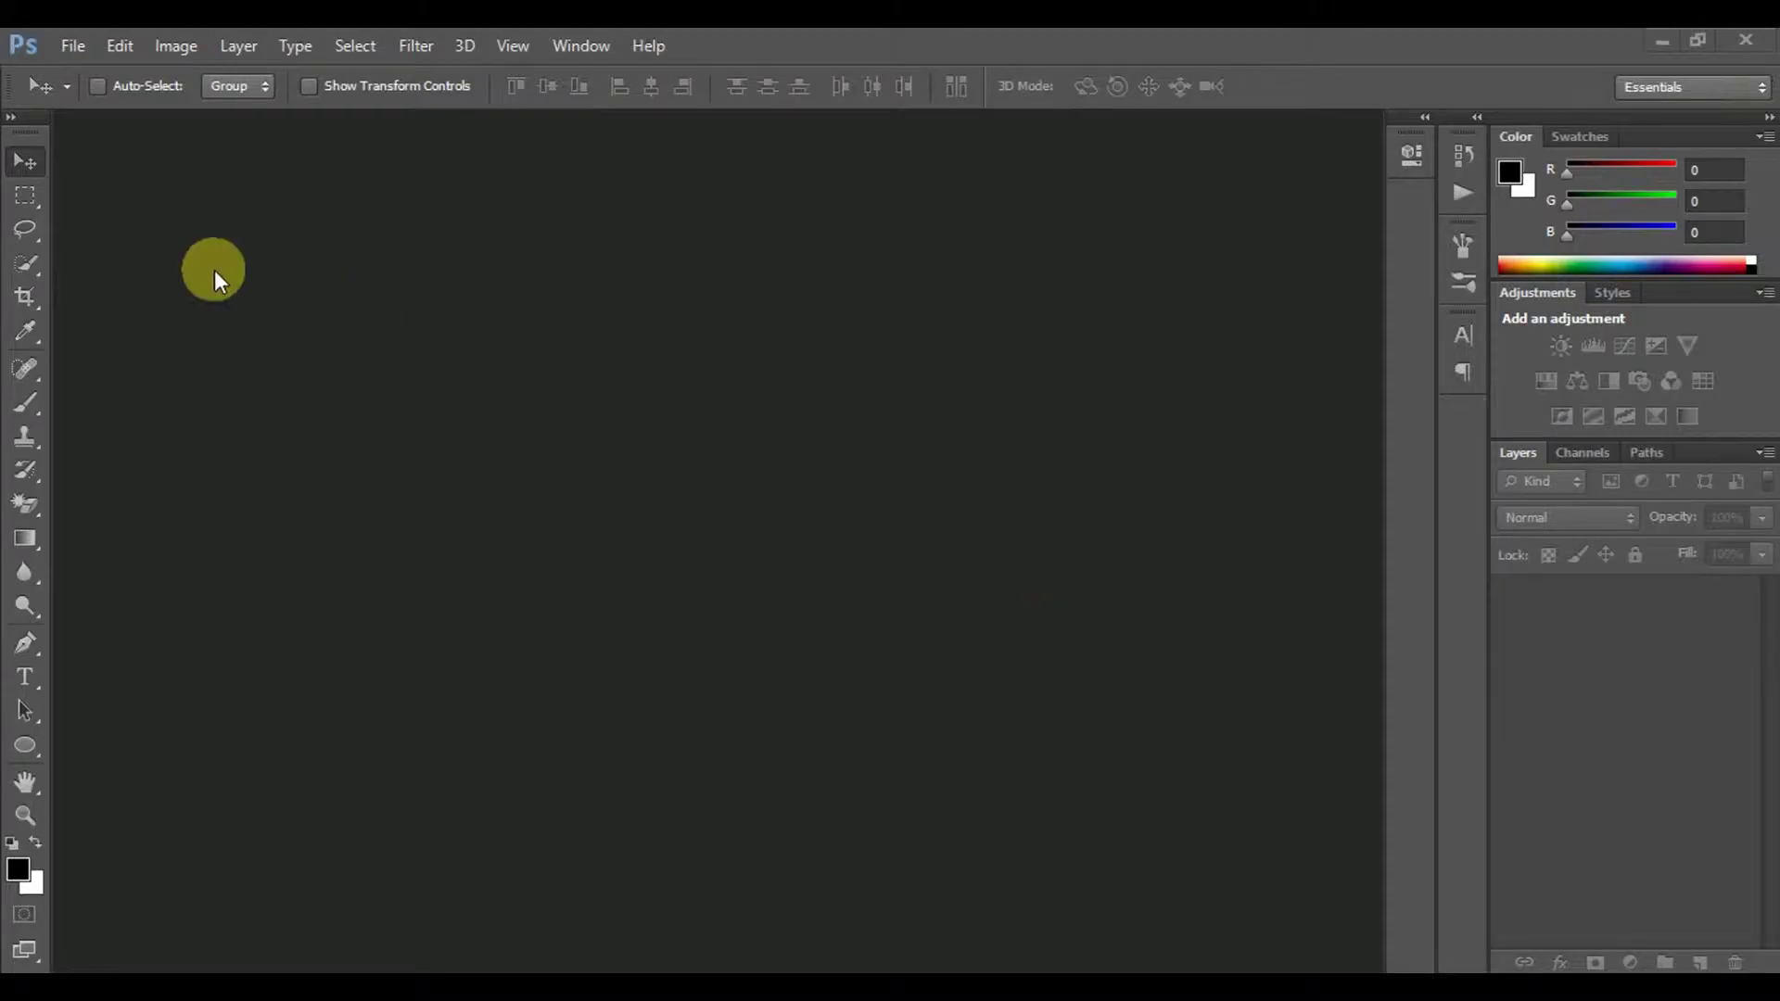
# - Open the File menu over the empty Photoshop workspace
pyautogui.click(74, 45)
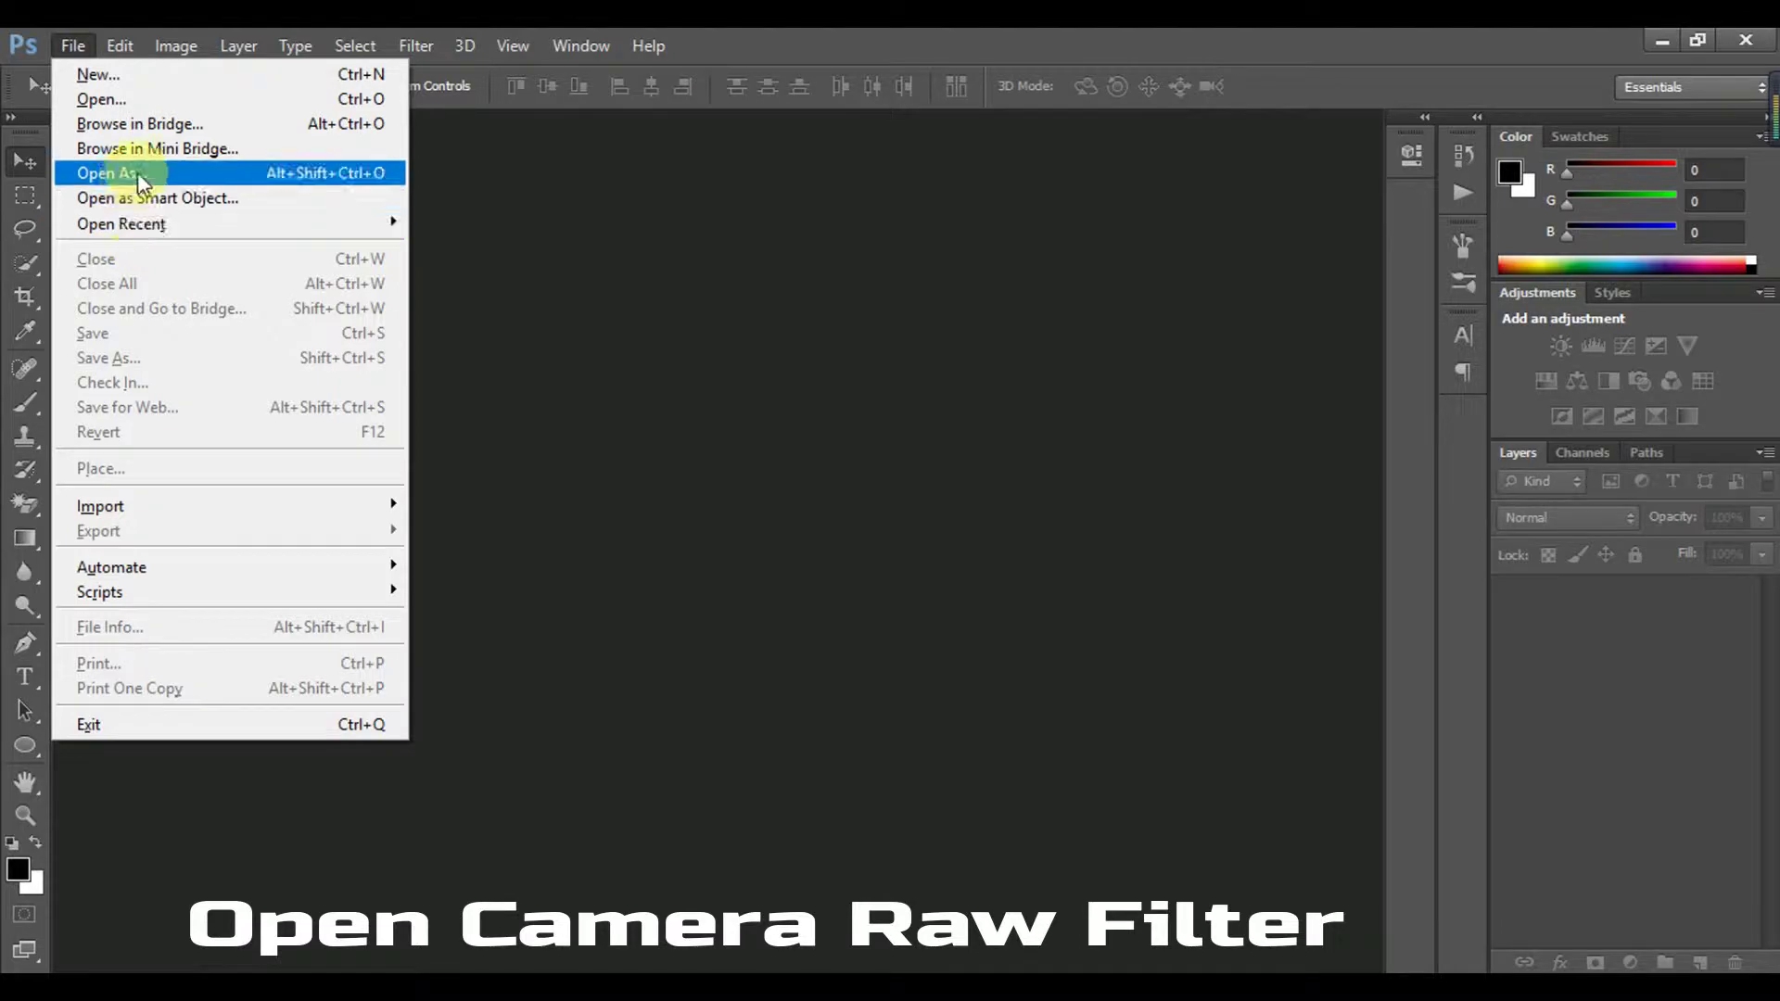
# - Open kenia-morales-629367-unsplash.jpg from the Desktop in Camera Raw using Open As
pyautogui.click(185, 175)
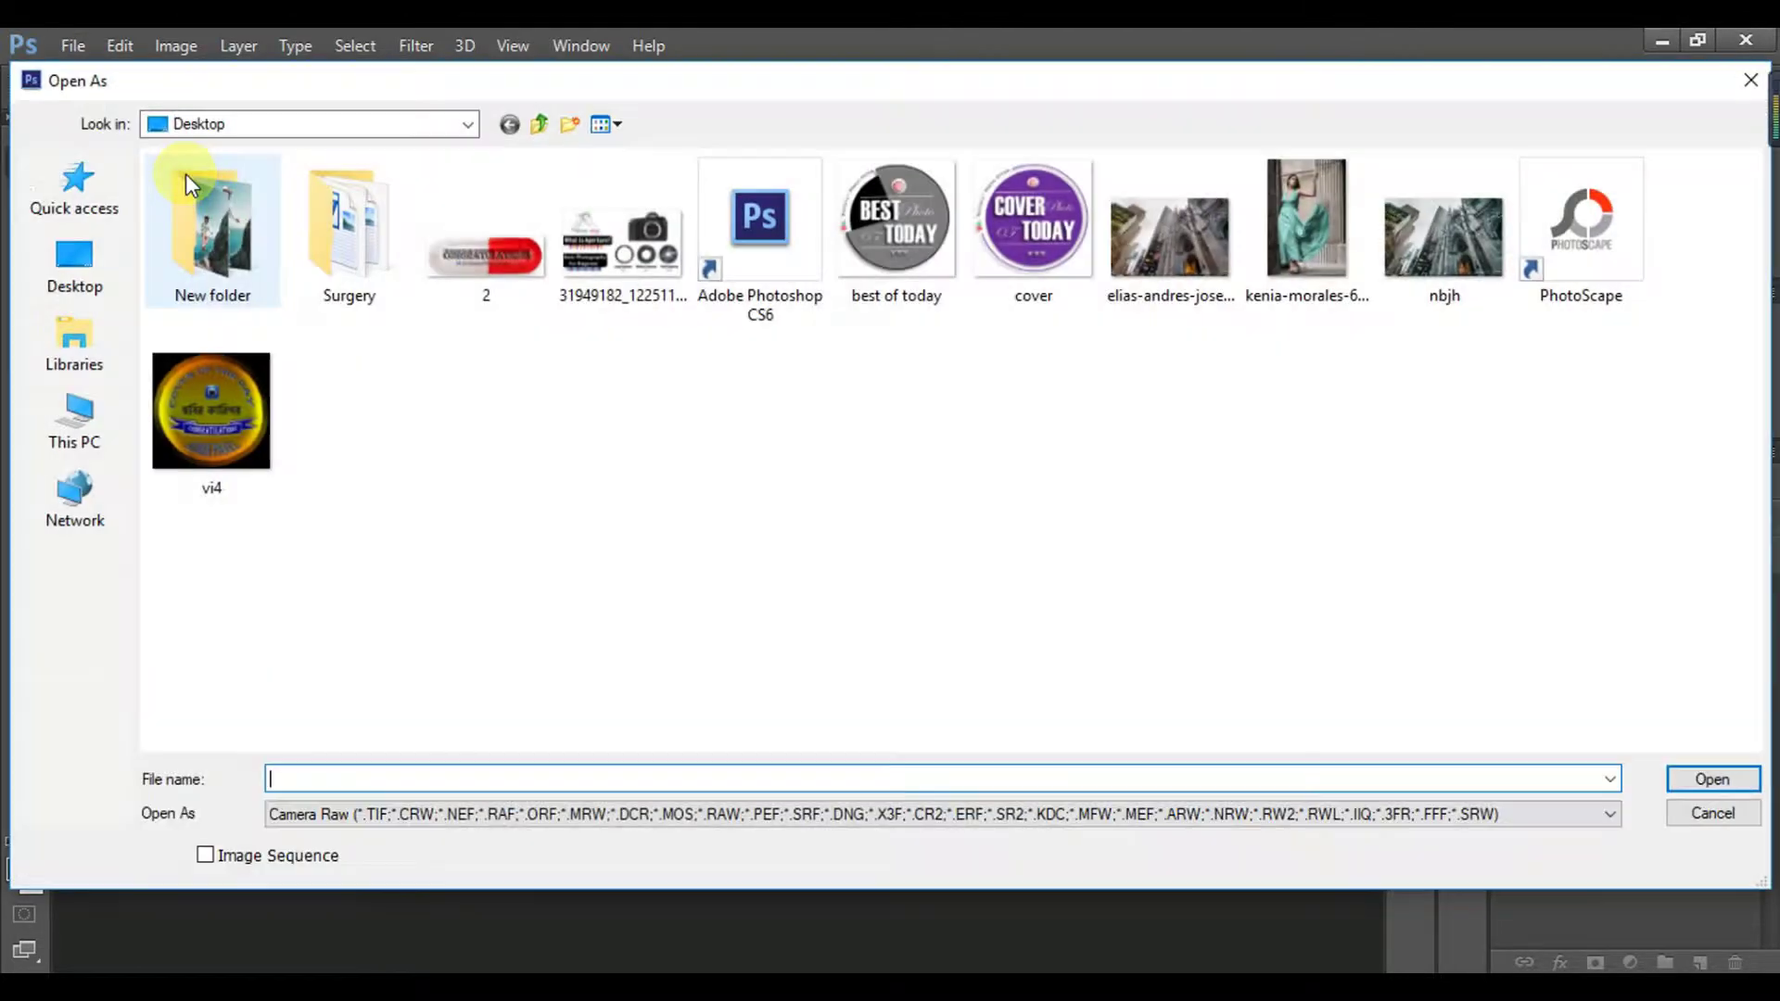
pyautogui.click(1285, 215)
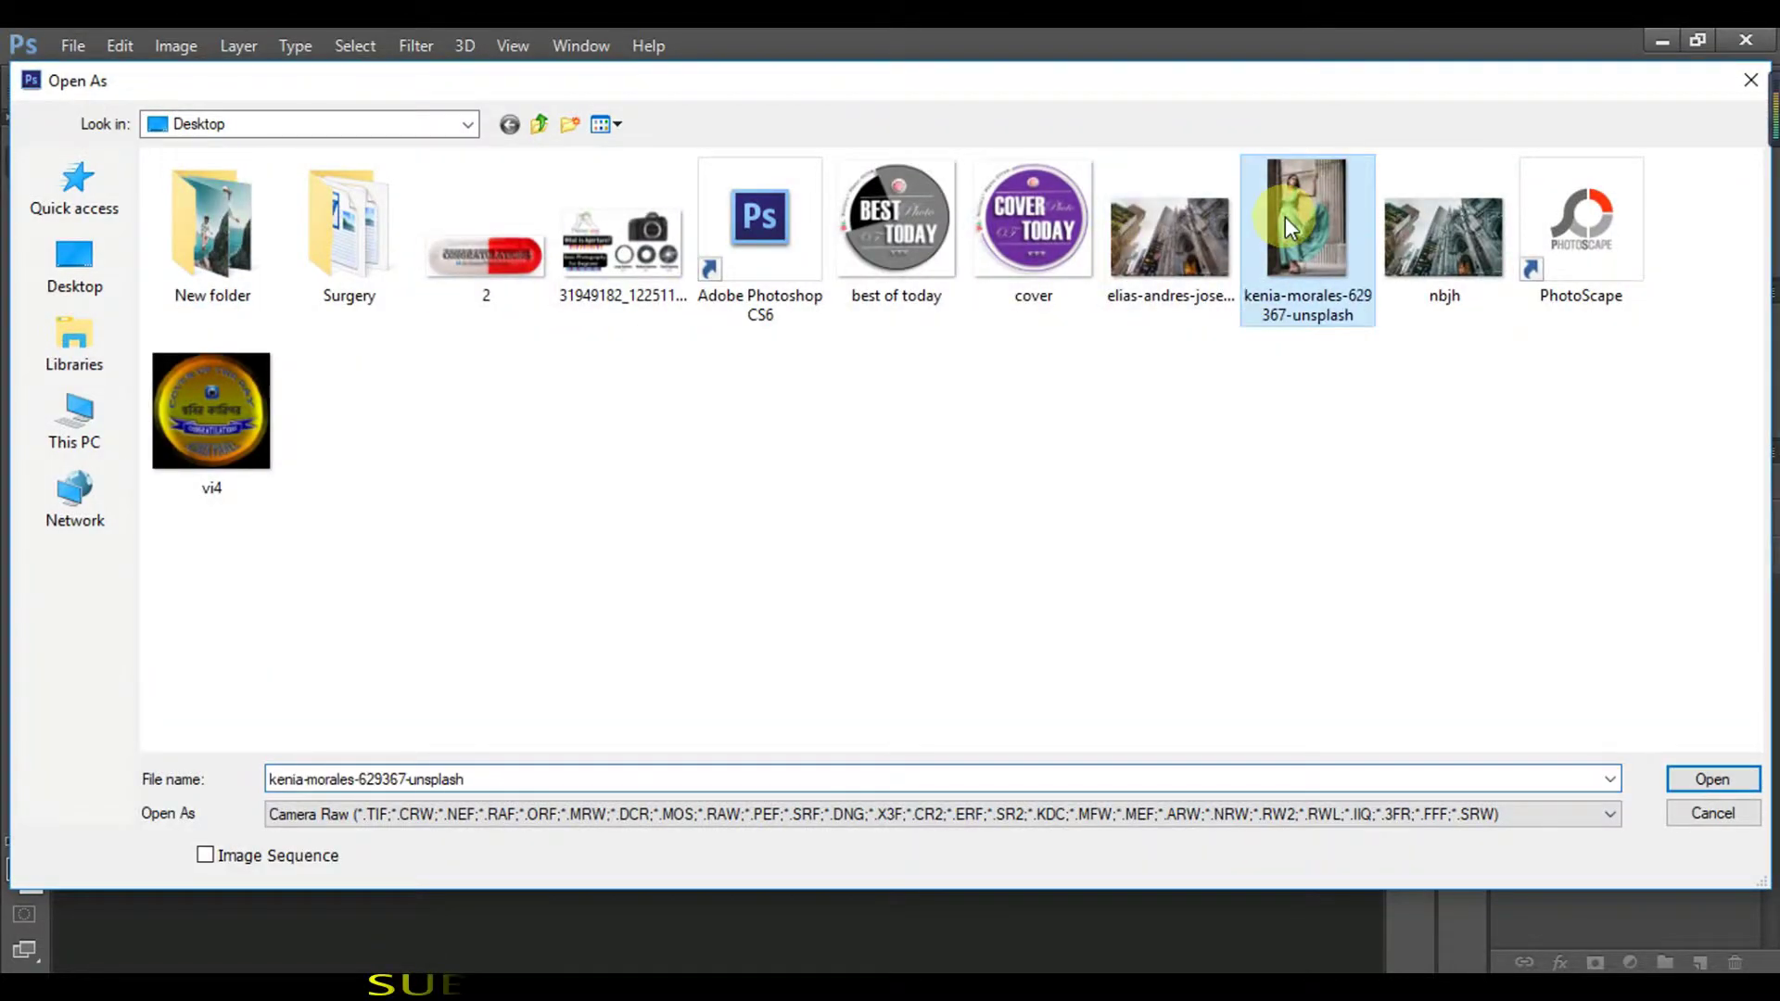
pyautogui.click(936, 814)
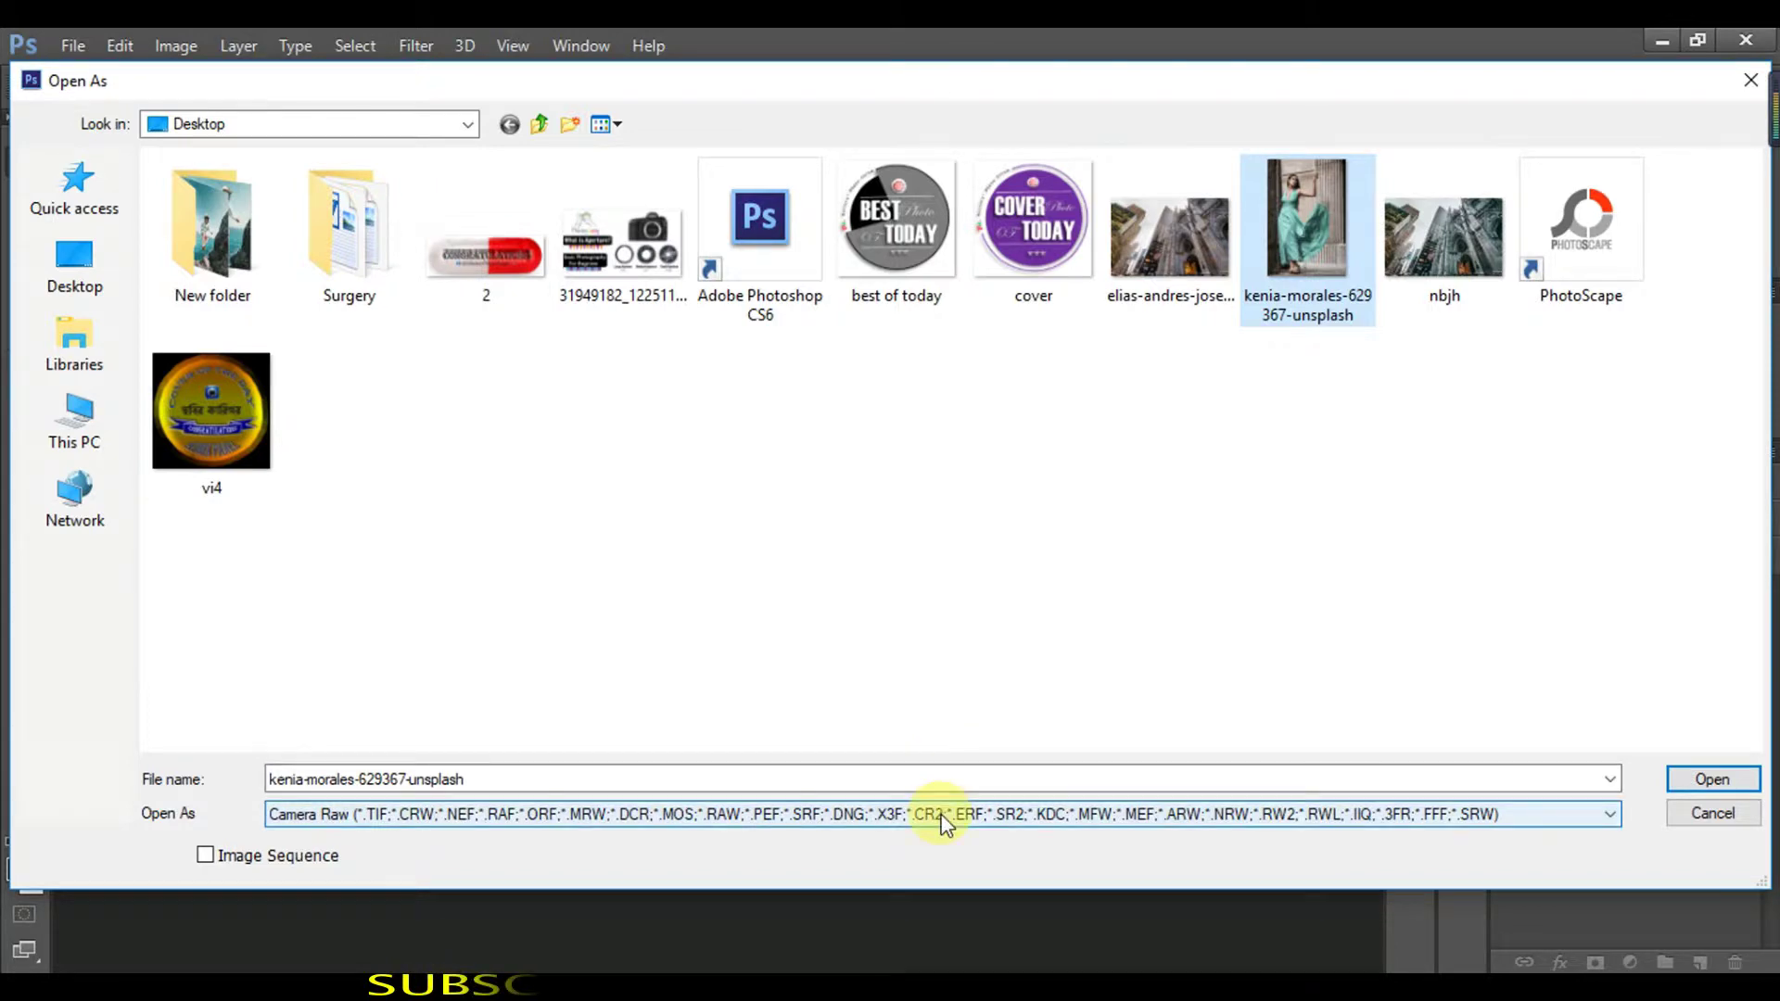
pyautogui.click(1685, 784)
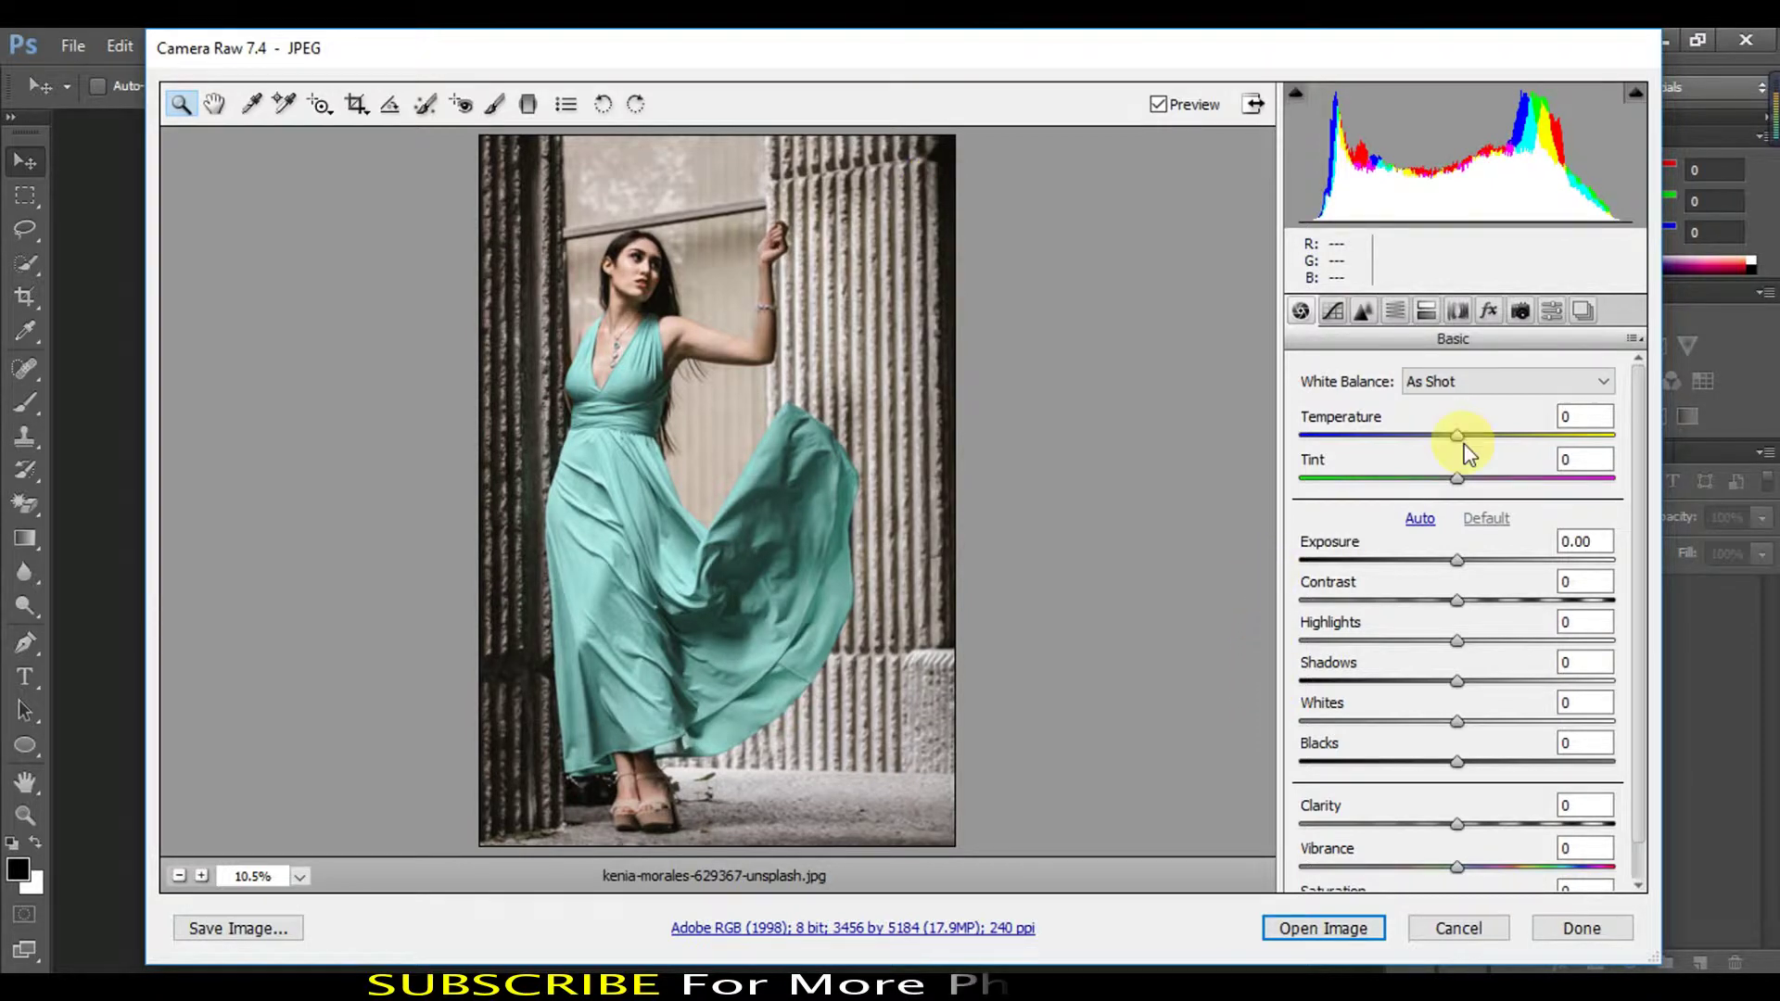
# - Set Temperature -6, Exposure +0.30, Contrast +21 and Highlights -15 in the Basic panel
pyautogui.moveTo(1459, 436); pyautogui.dragTo(1448, 436)
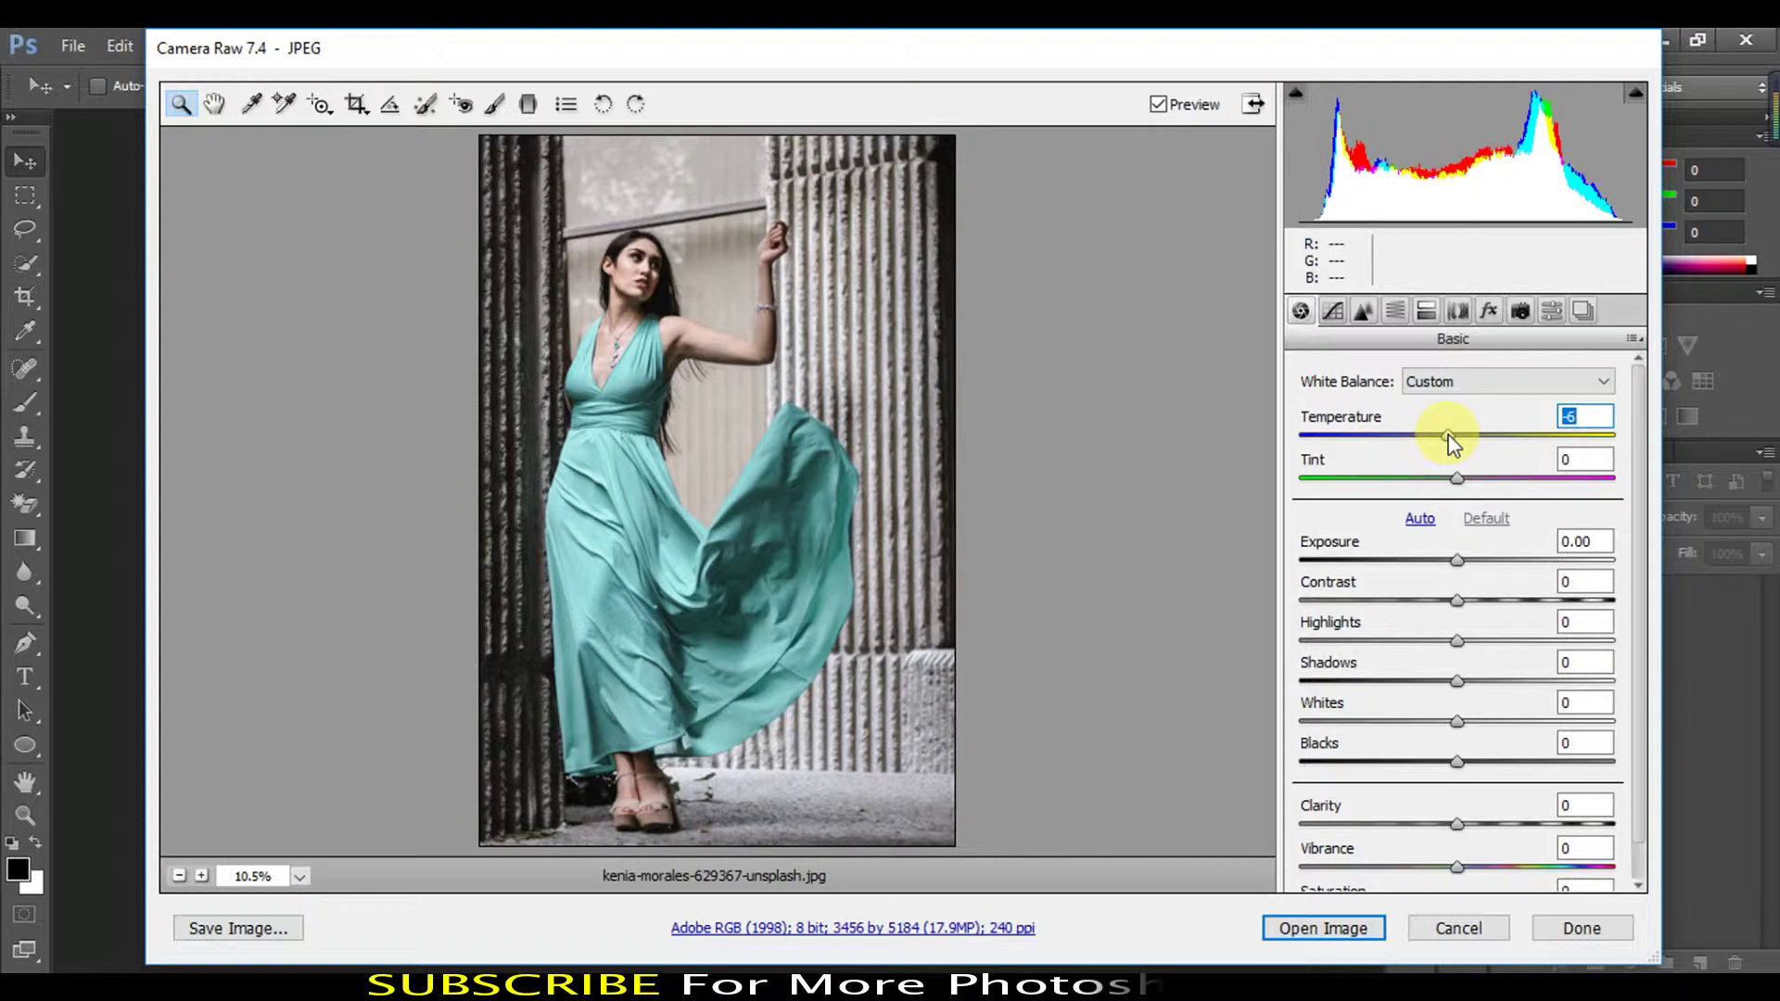
pyautogui.moveTo(1456, 559); pyautogui.dragTo(1462, 559)
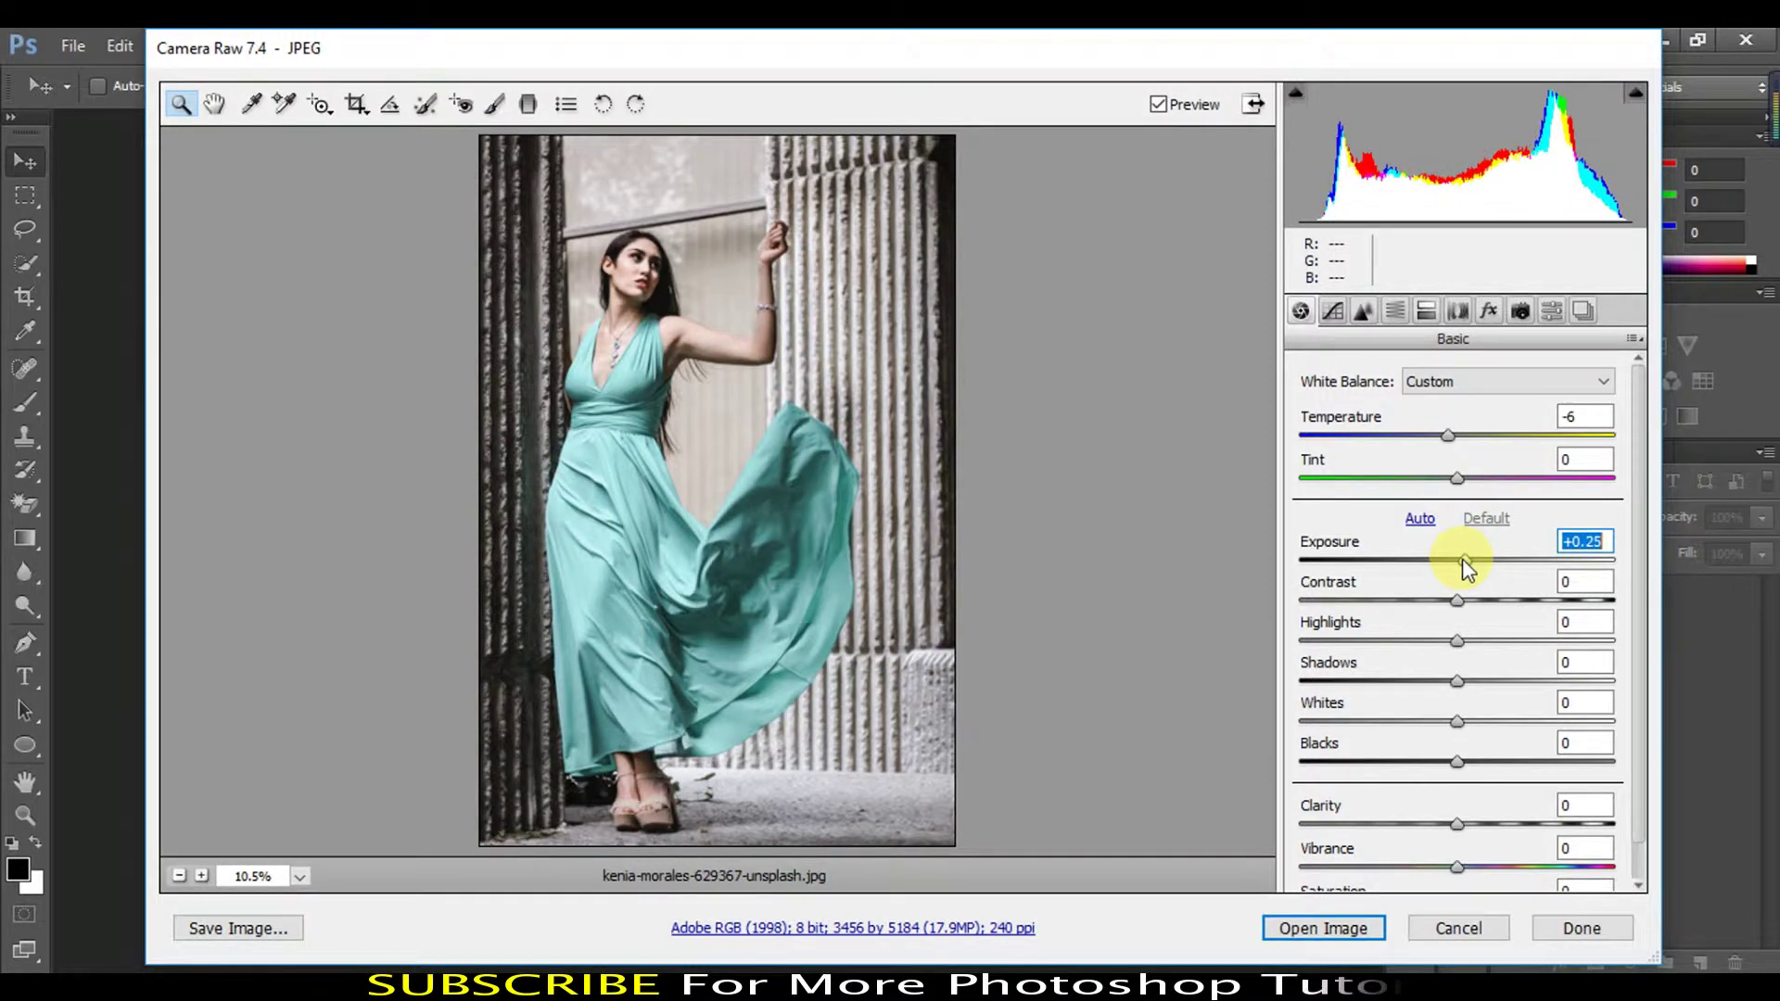
pyautogui.moveTo(1464, 560); pyautogui.dragTo(1465, 559)
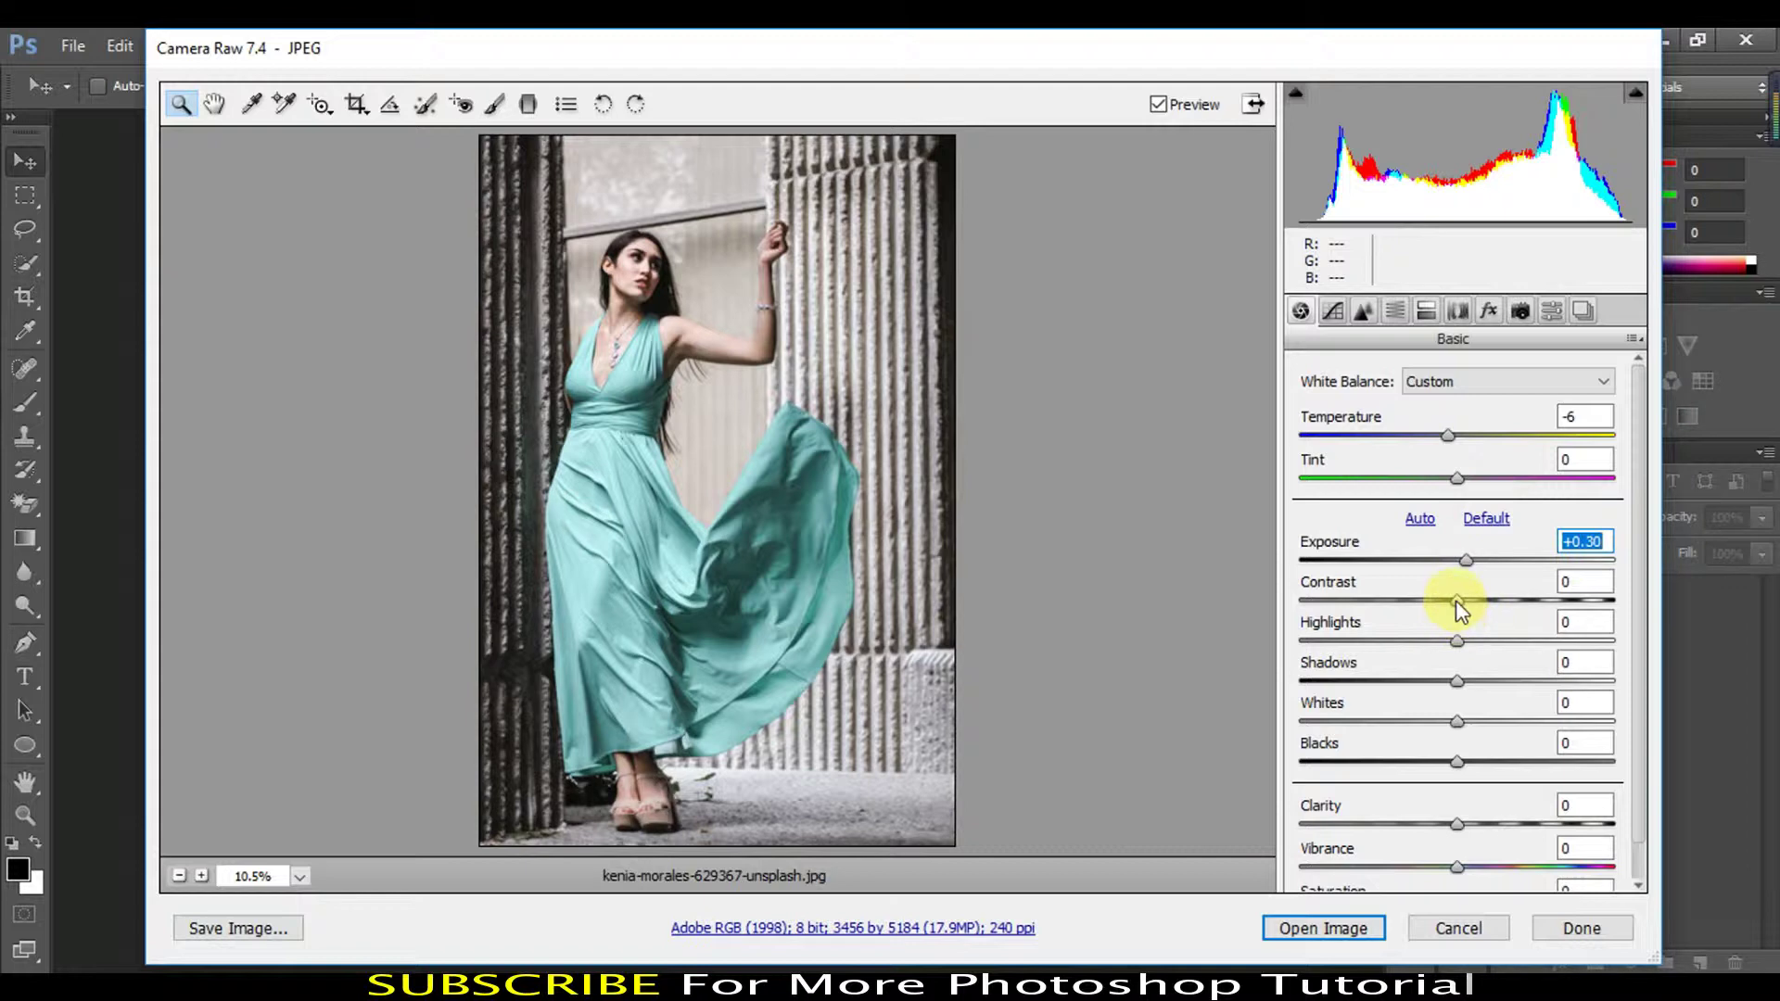
pyautogui.moveTo(1458, 600); pyautogui.dragTo(1489, 601)
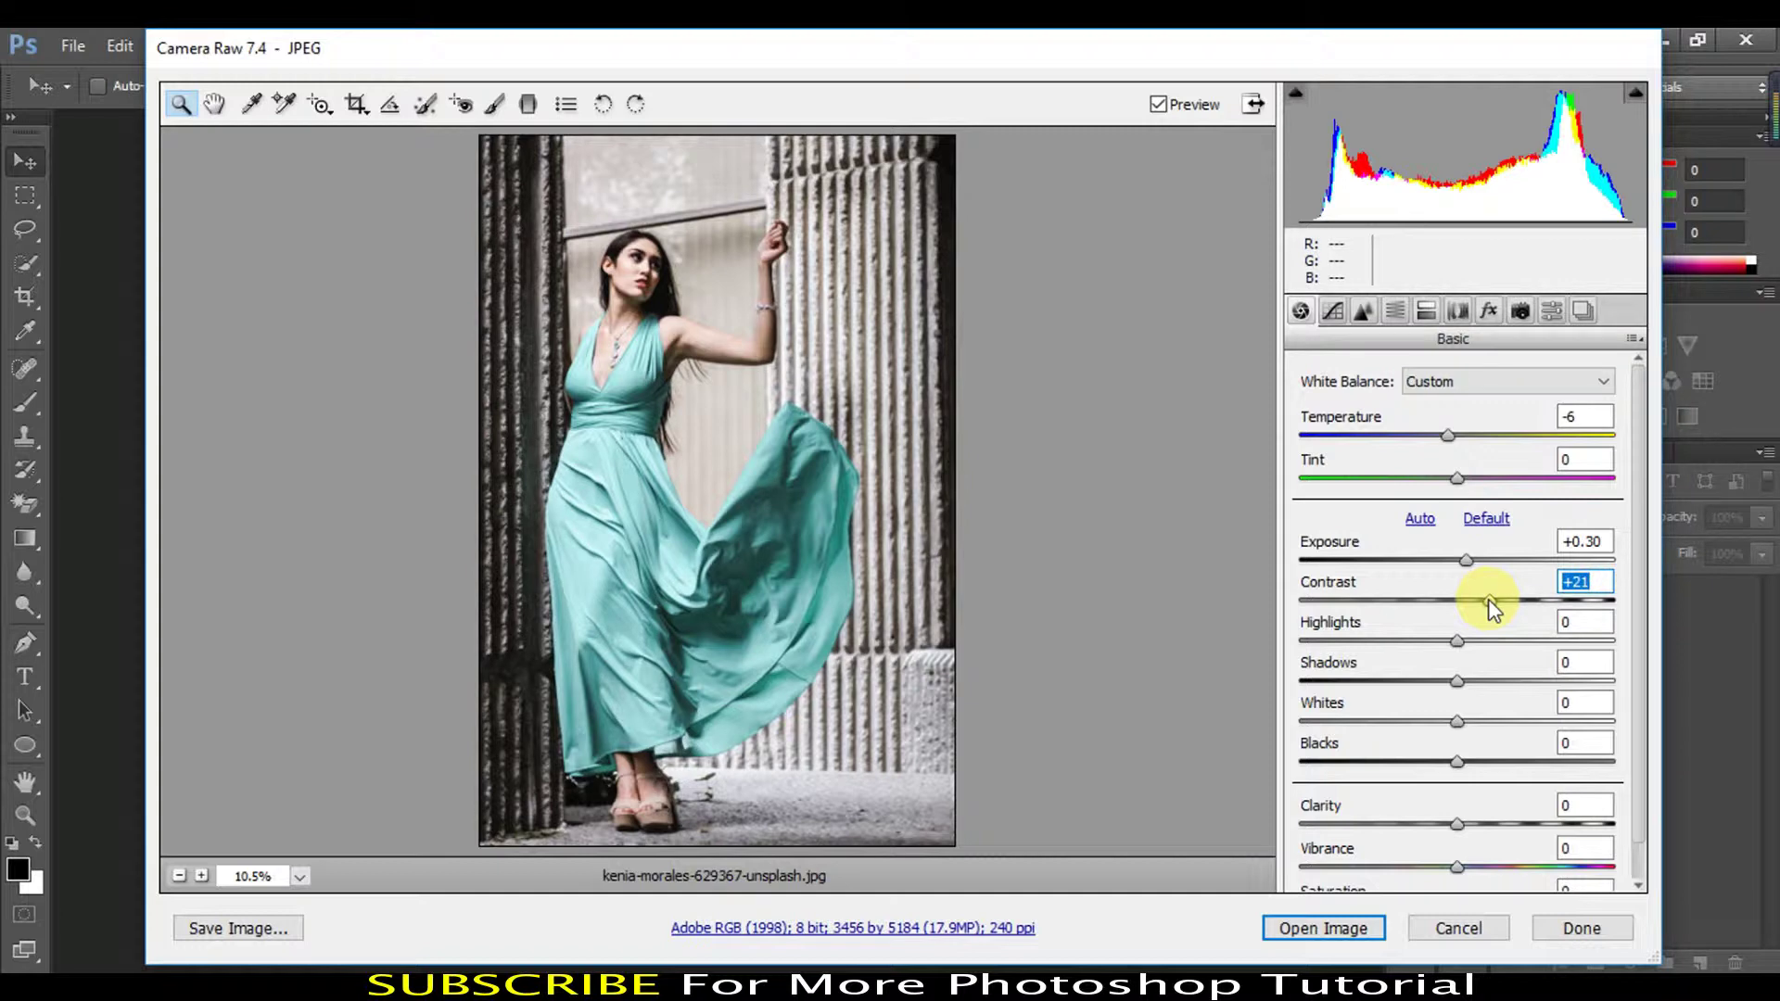
pyautogui.moveTo(1459, 649); pyautogui.dragTo(1432, 641)
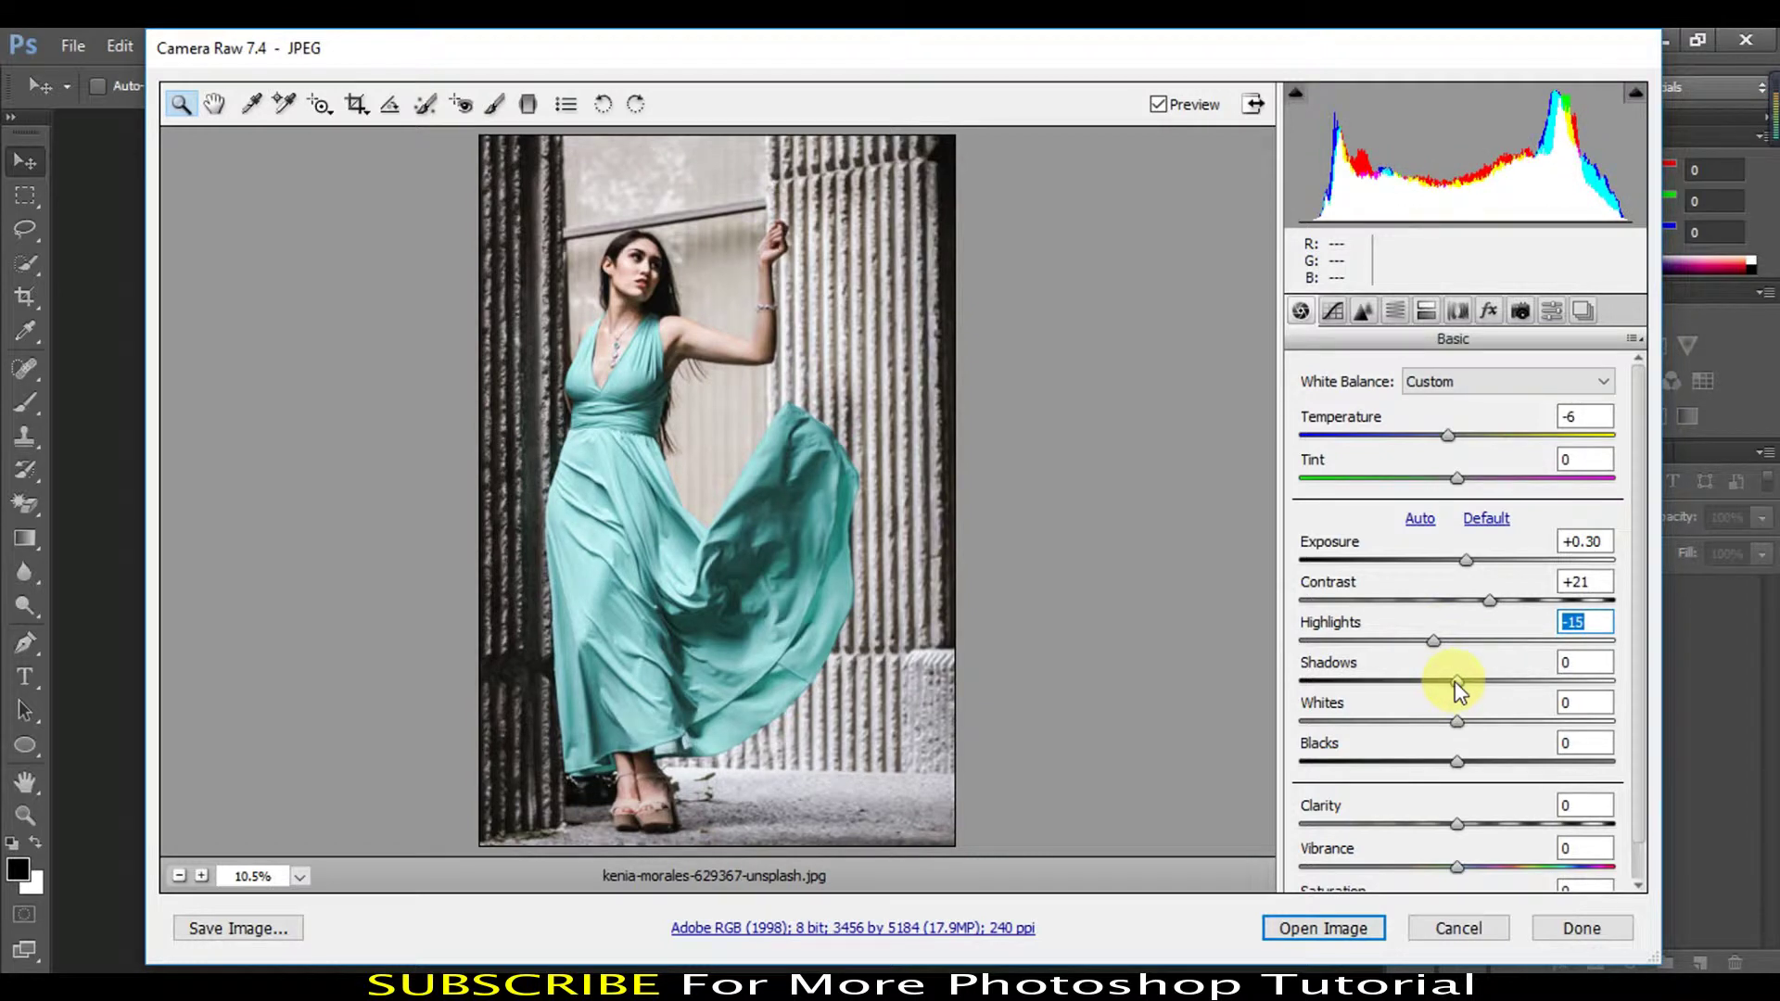
# - Lift Shadows to +64, drop Blacks to -60 and add Clarity +20
pyautogui.moveTo(1457, 683); pyautogui.dragTo(1555, 682)
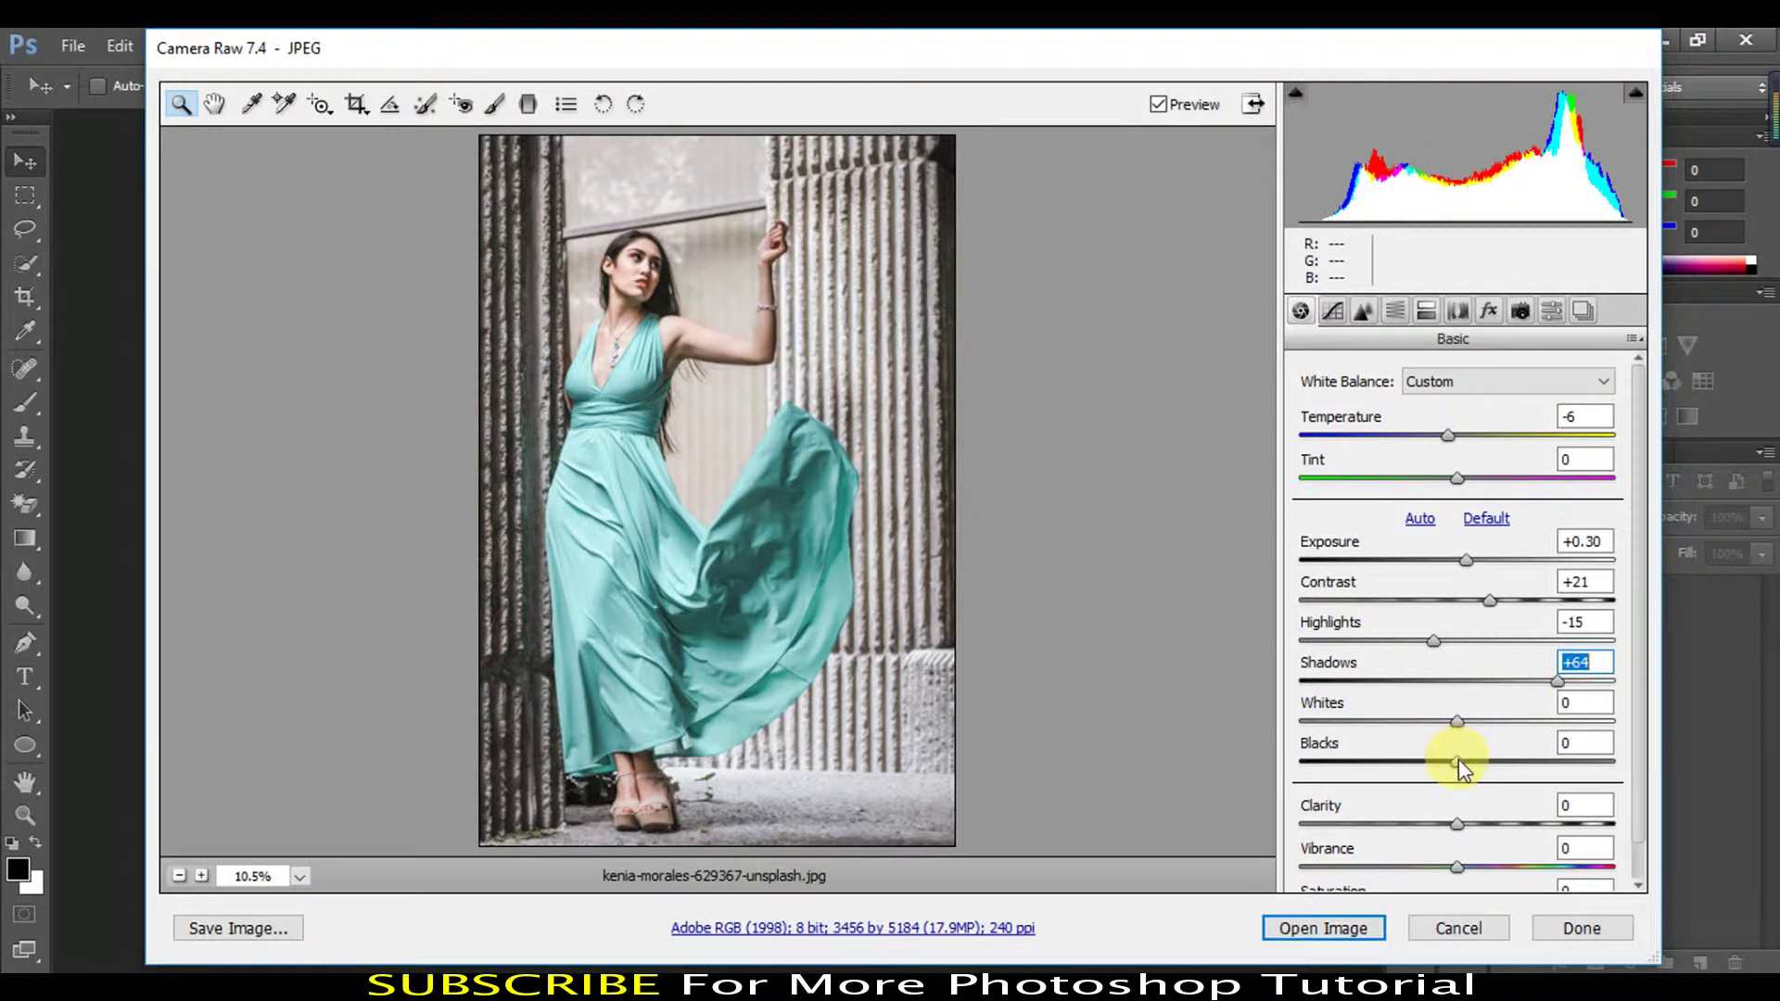
pyautogui.moveTo(1459, 763); pyautogui.dragTo(1364, 762)
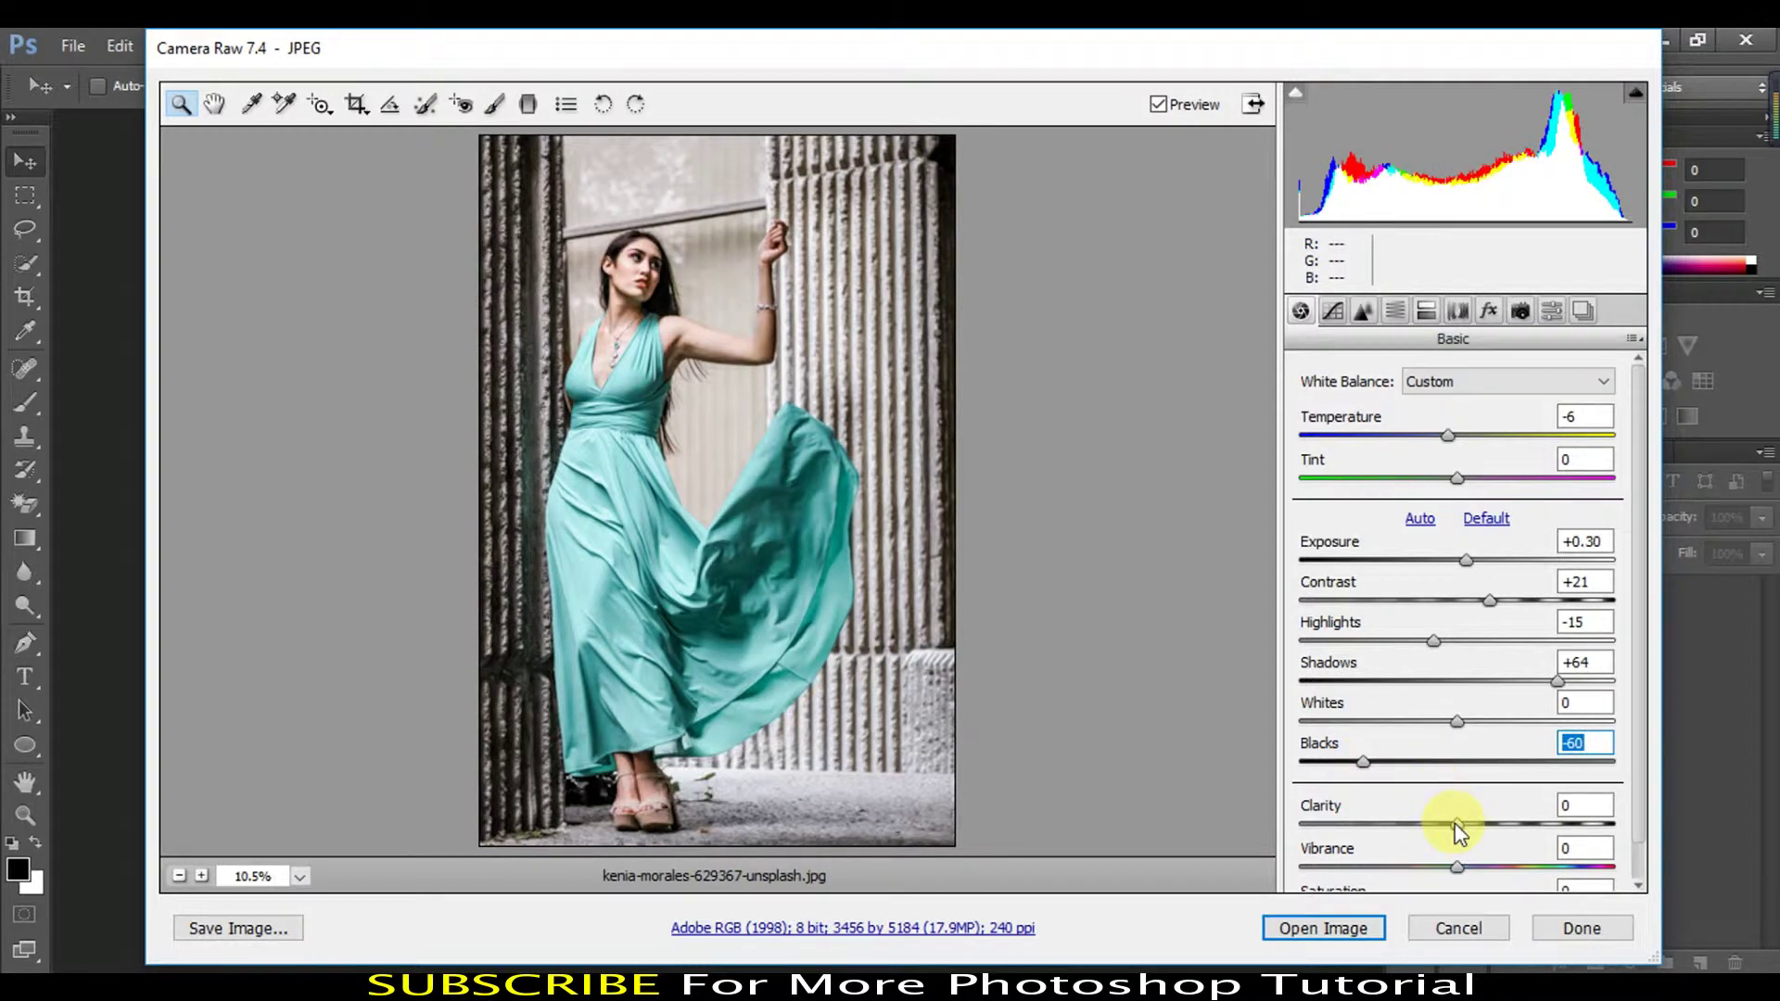
pyautogui.moveTo(1457, 823); pyautogui.dragTo(1487, 823)
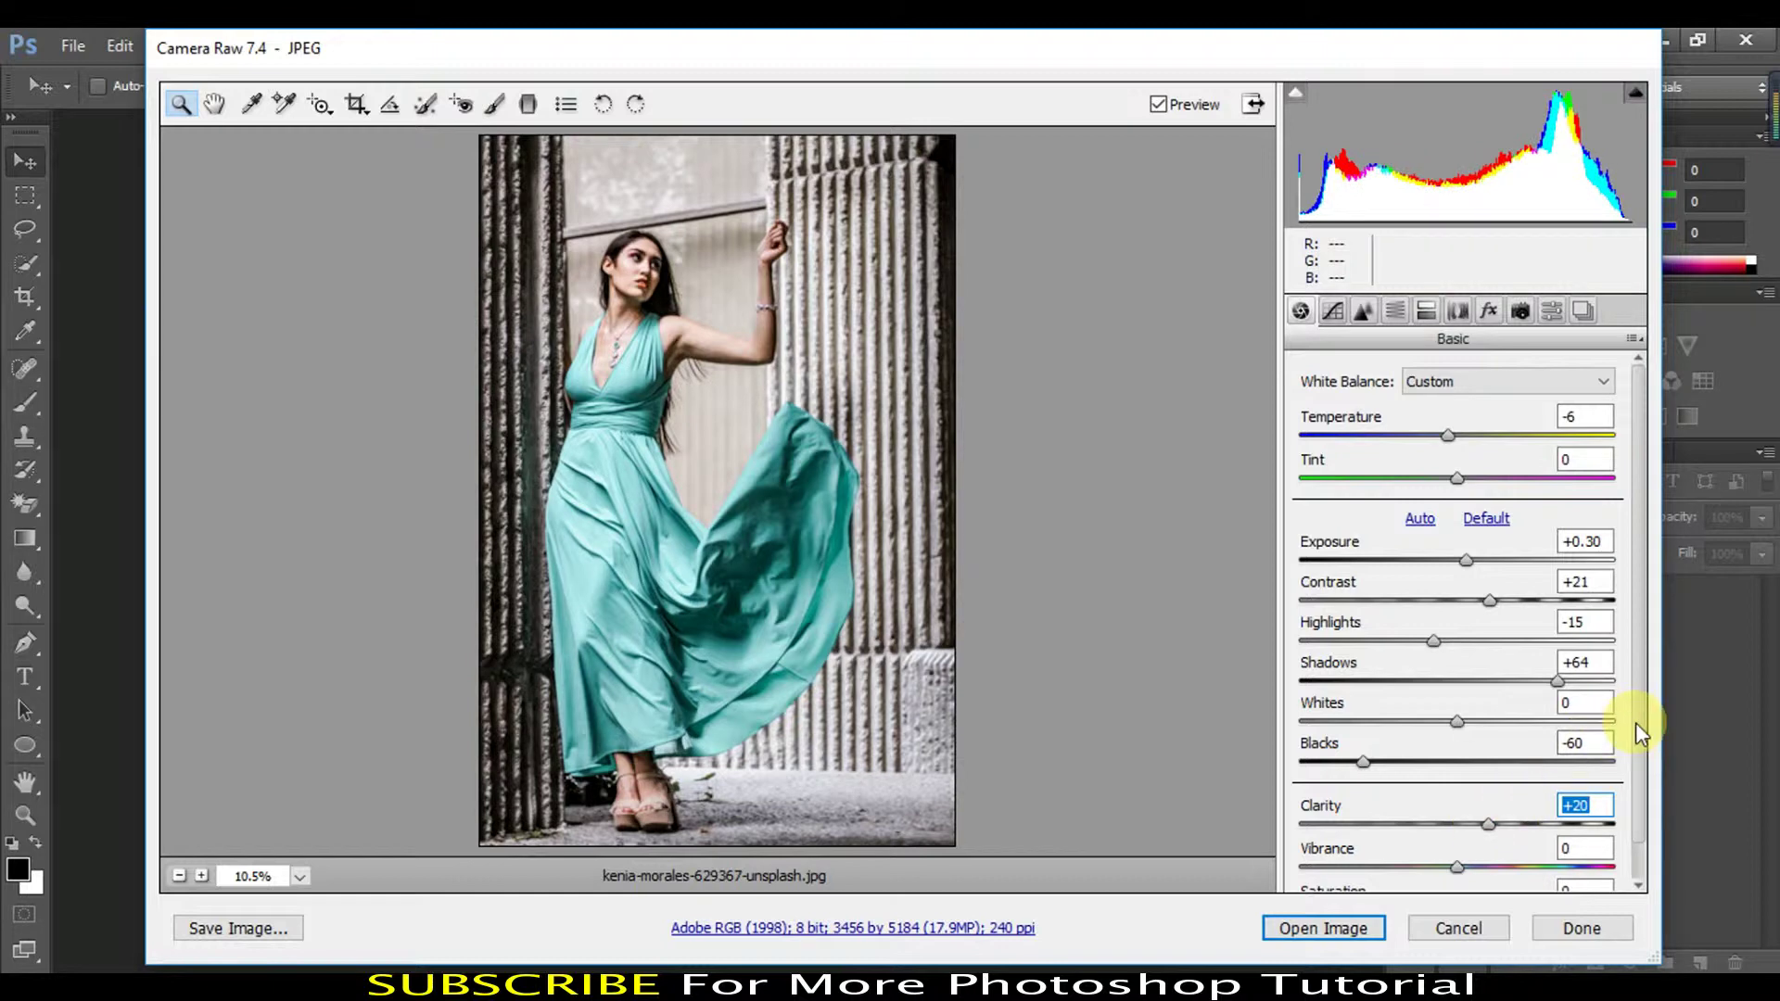
pyautogui.scroll(-1, 1636, 726)
# - Set Vibrance to +23 and Saturation to -15 in the Basic panel
pyautogui.click(1456, 826)
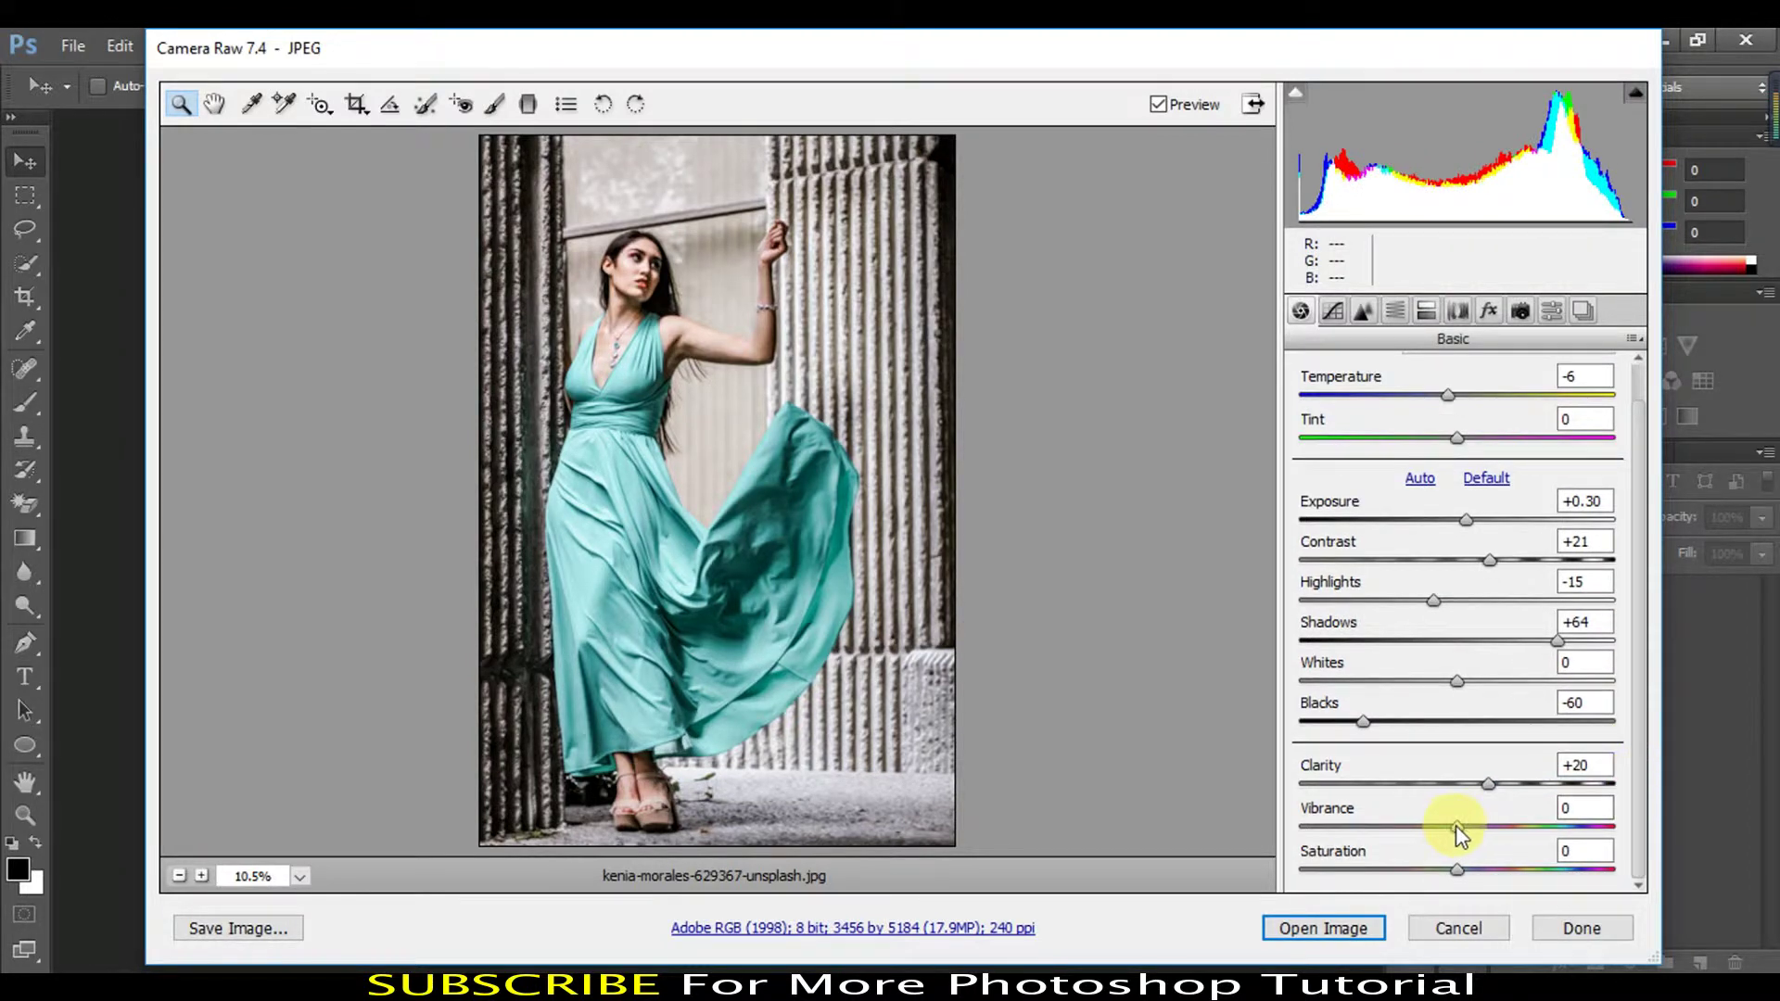
pyautogui.moveTo(1458, 825); pyautogui.dragTo(1491, 827)
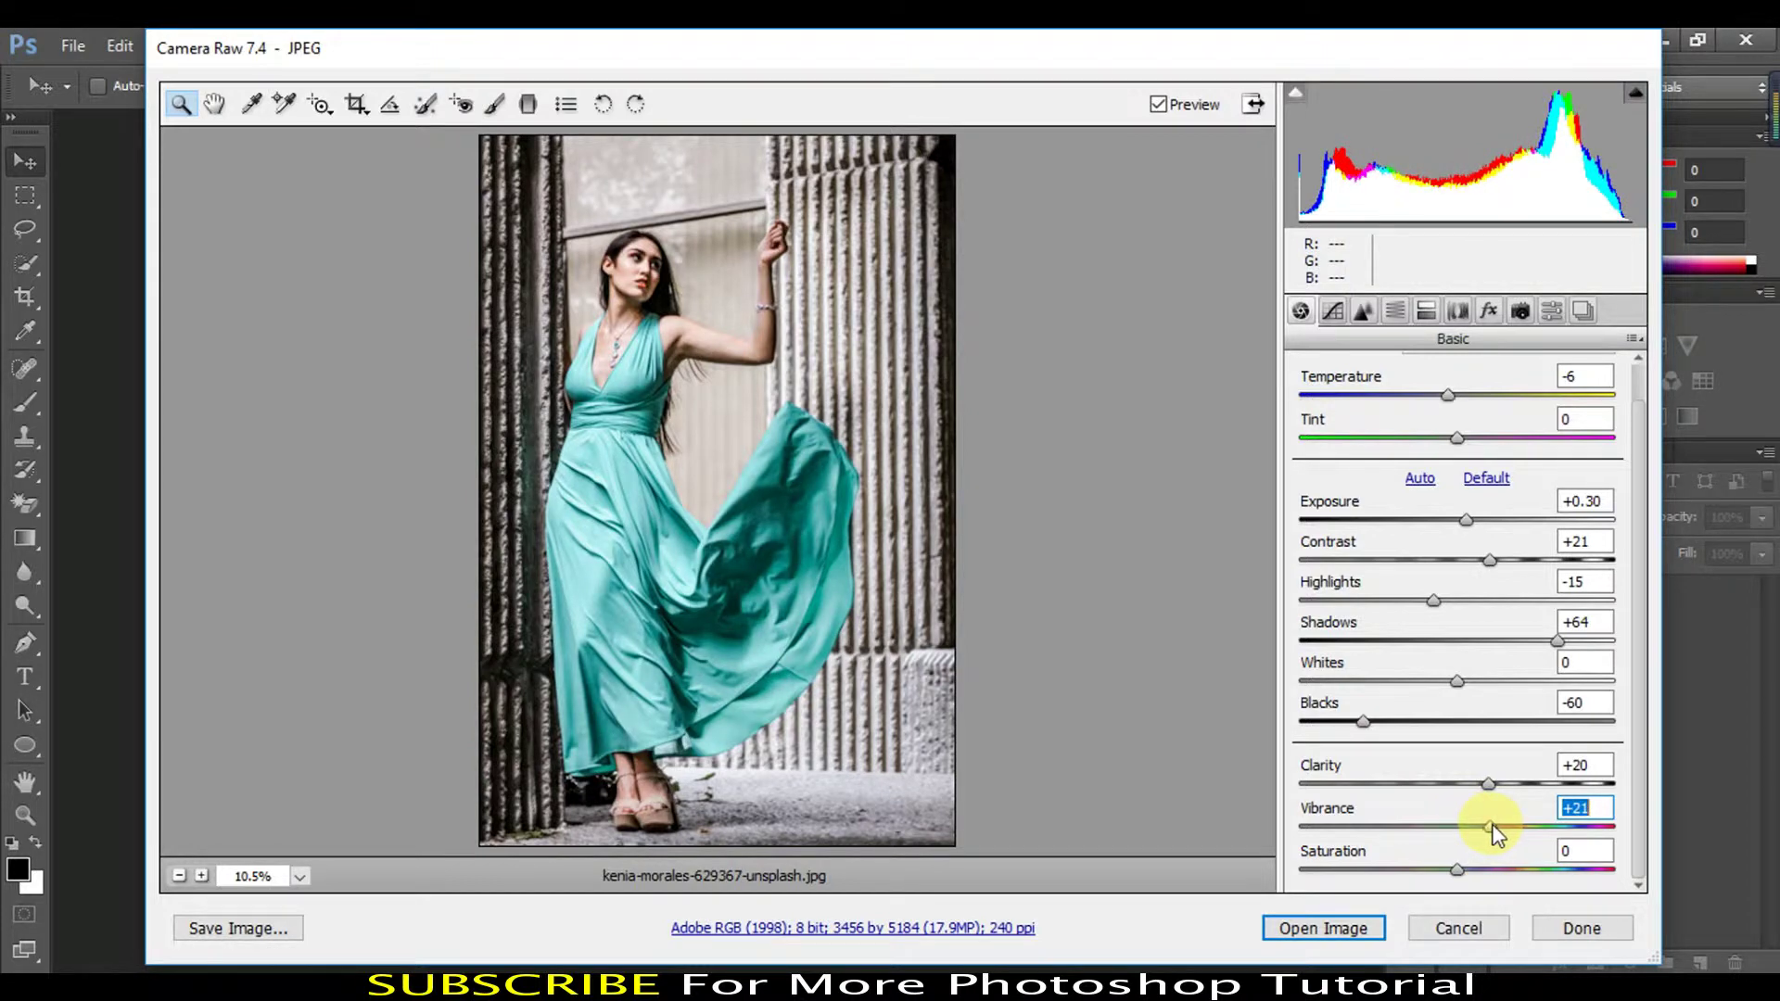
pyautogui.moveTo(1495, 834); pyautogui.dragTo(1498, 834)
pyautogui.moveTo(1458, 870); pyautogui.dragTo(1435, 878)
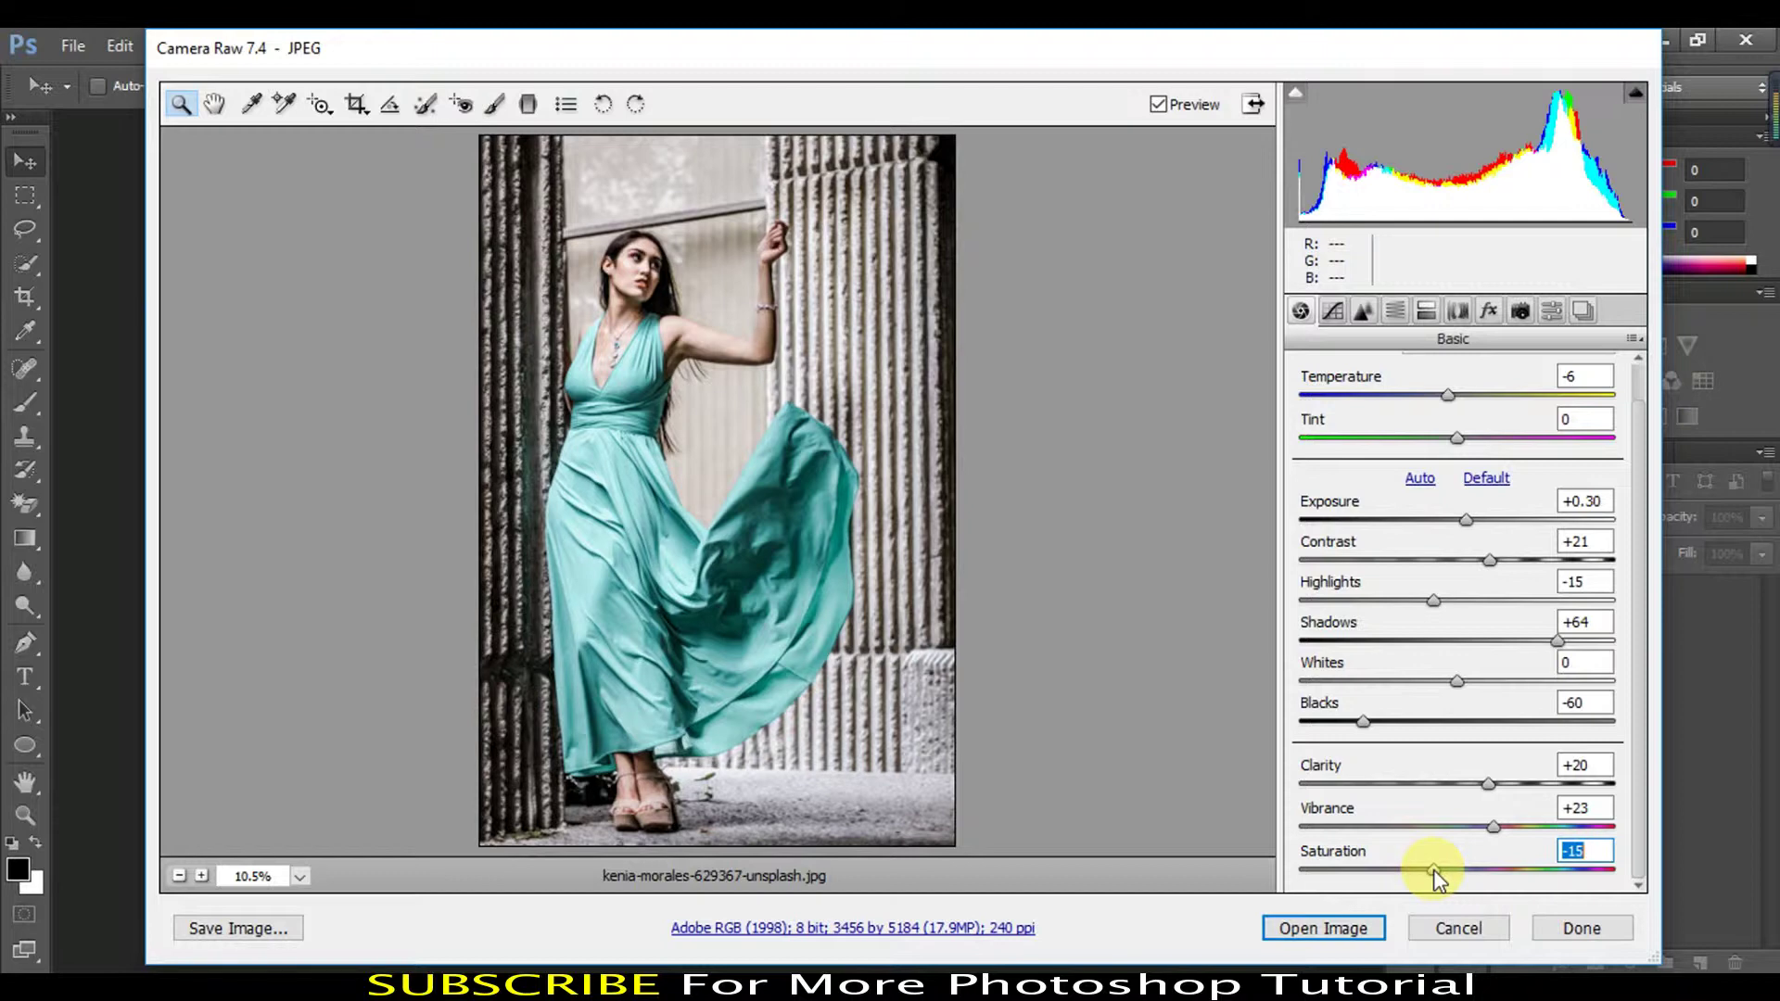
pyautogui.click(1333, 311)
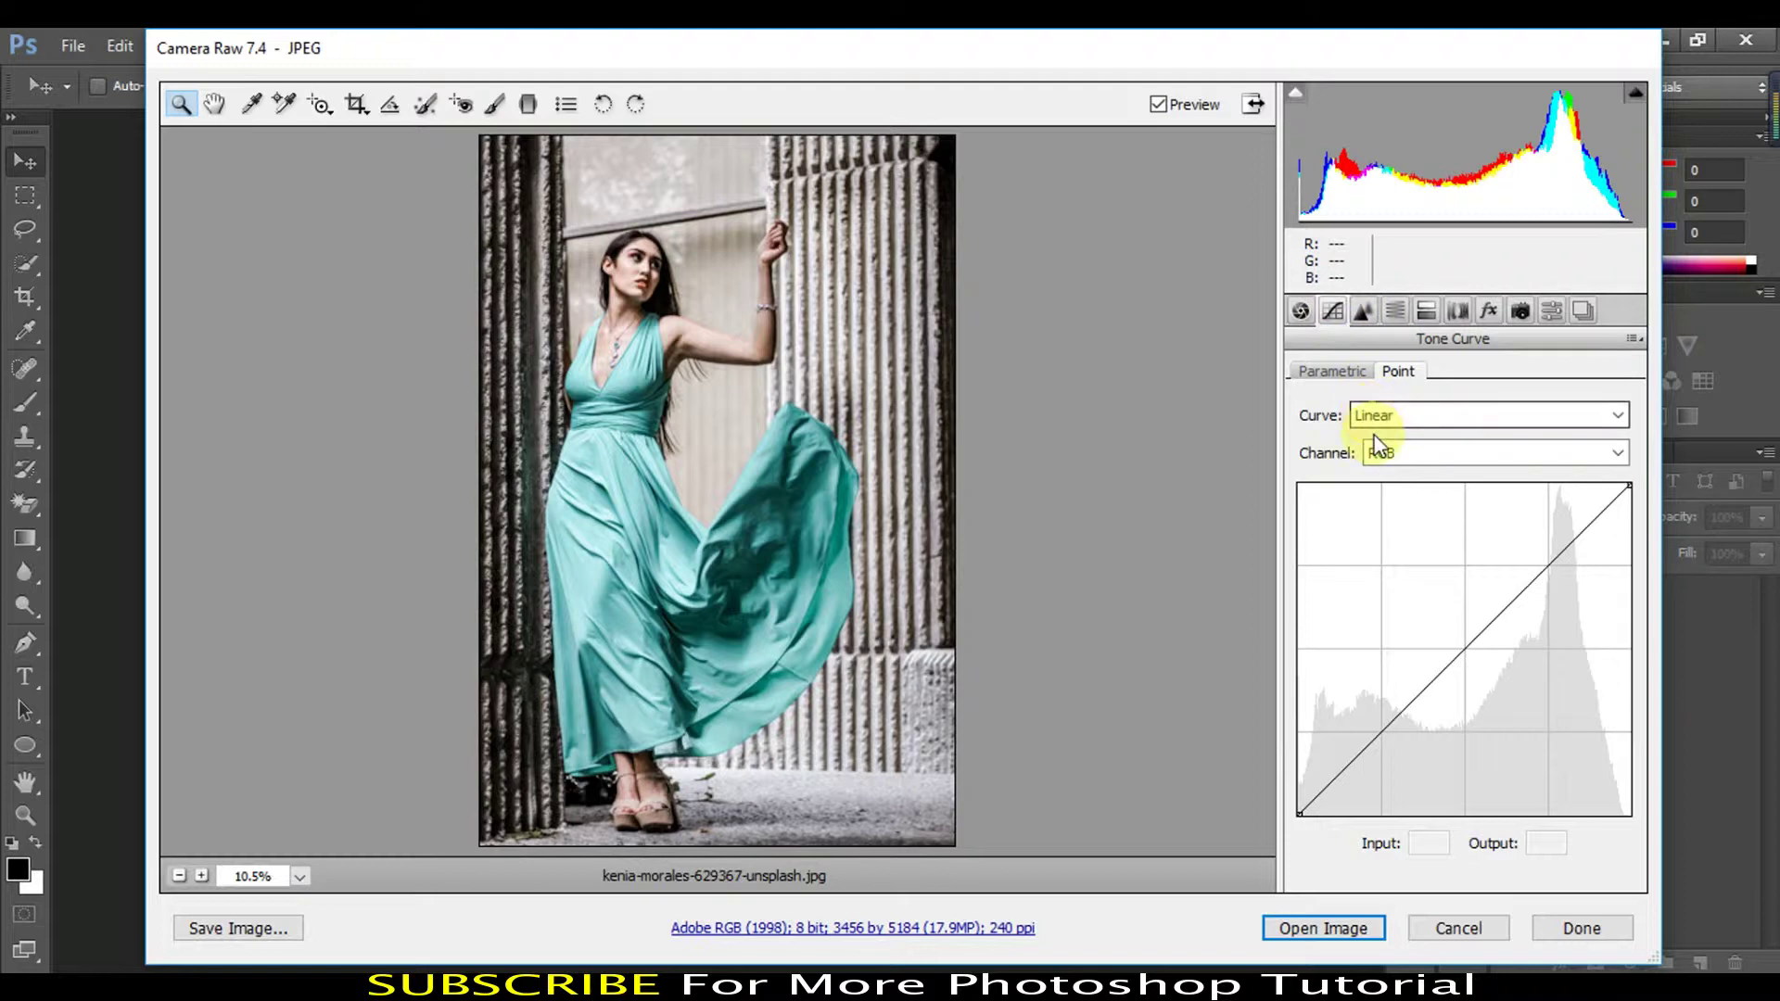
# - Add two mid points to the RGB point curve, lifting black to 12 and lowering white to 241
pyautogui.click(1382, 732)
pyautogui.click(1547, 565)
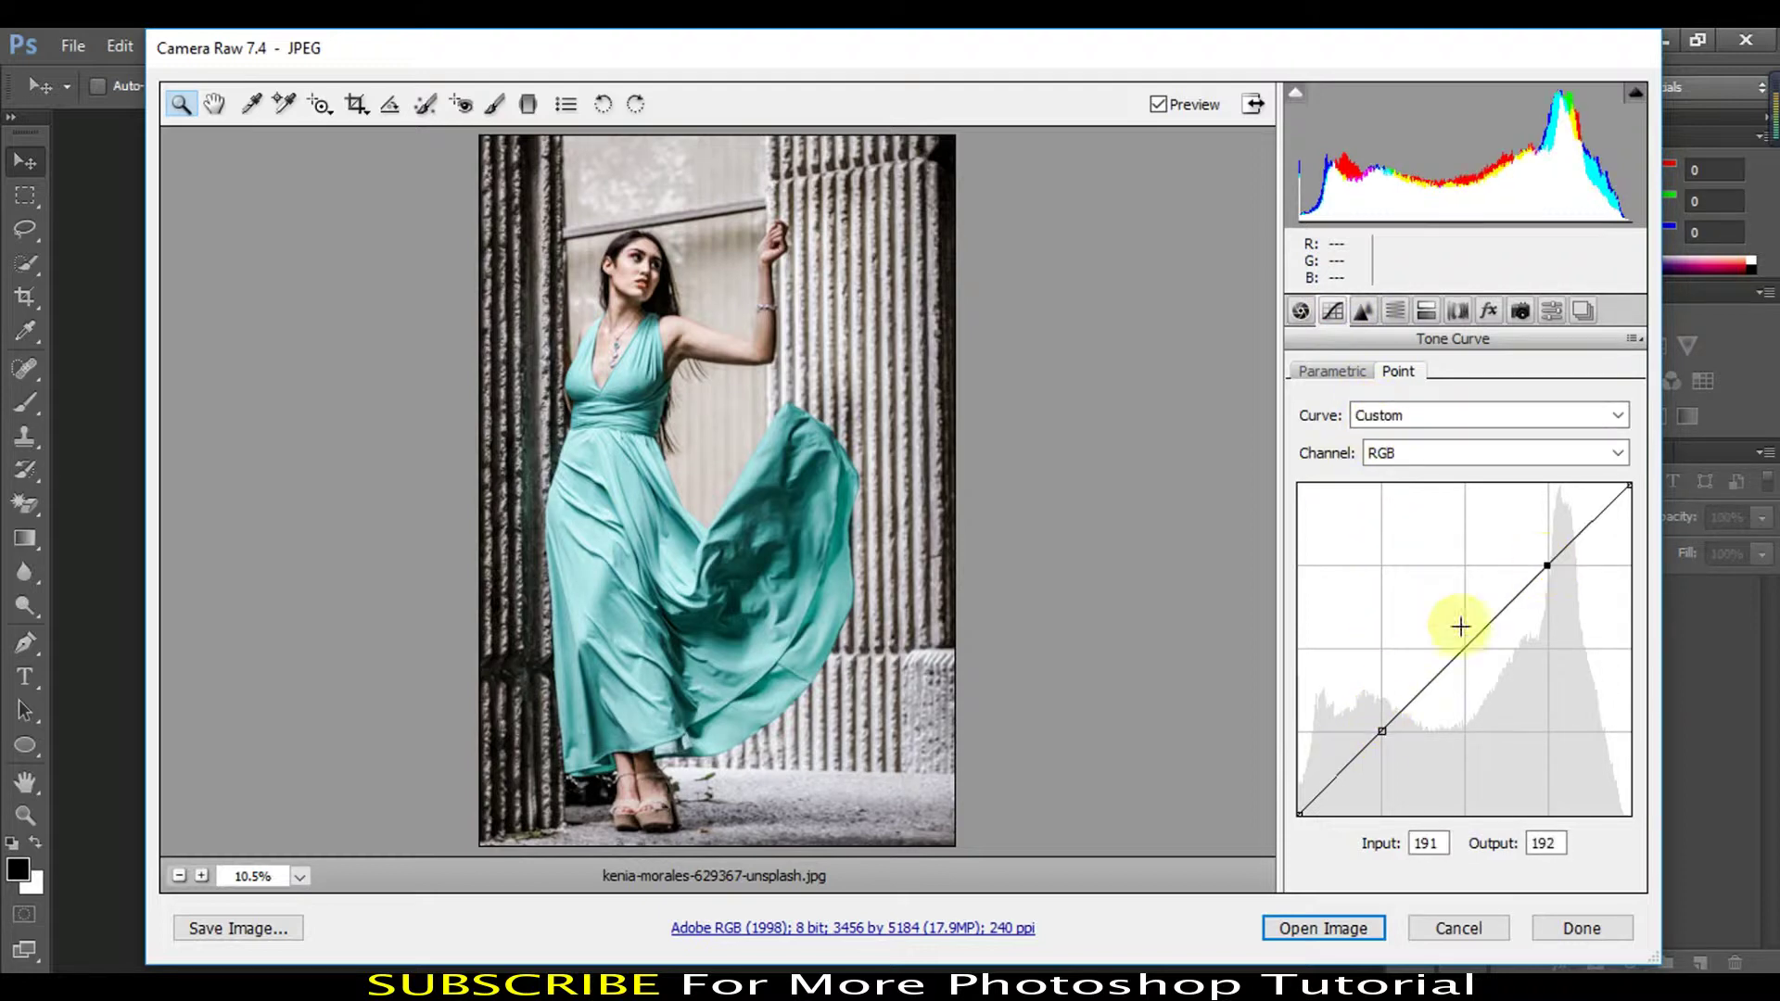
pyautogui.moveTo(1299, 815); pyautogui.dragTo(1289, 800)
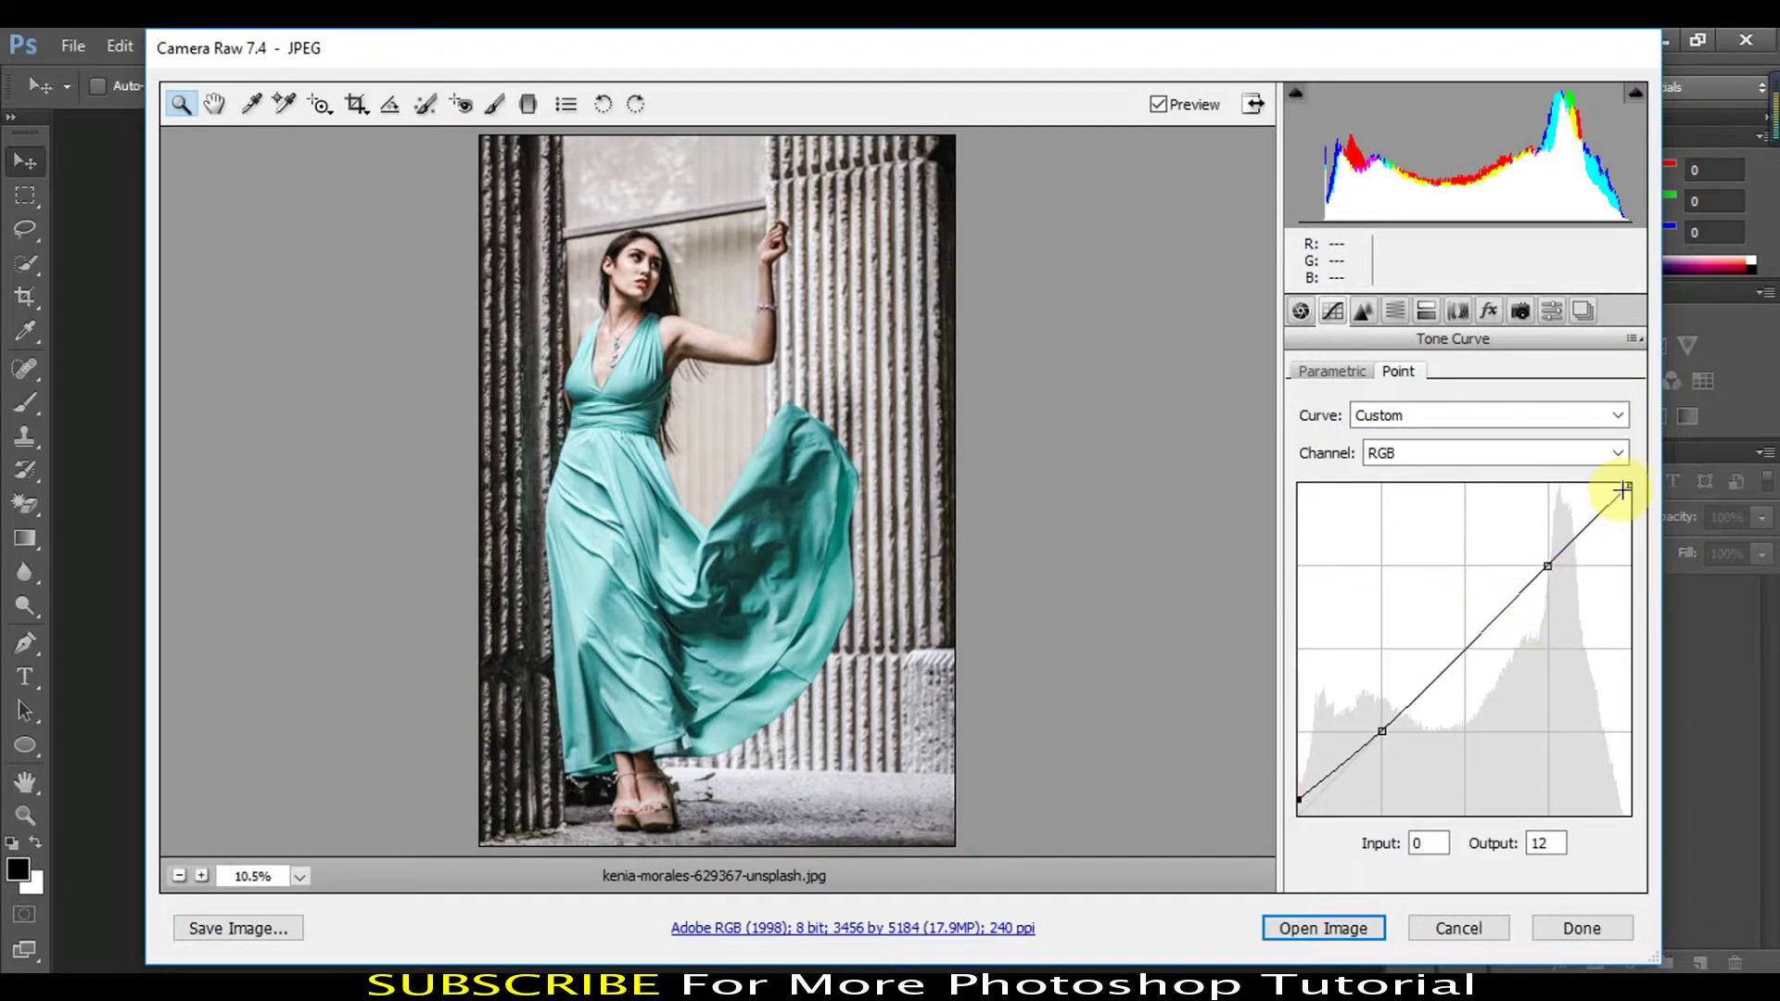
pyautogui.moveTo(1629, 487); pyautogui.dragTo(1636, 502)
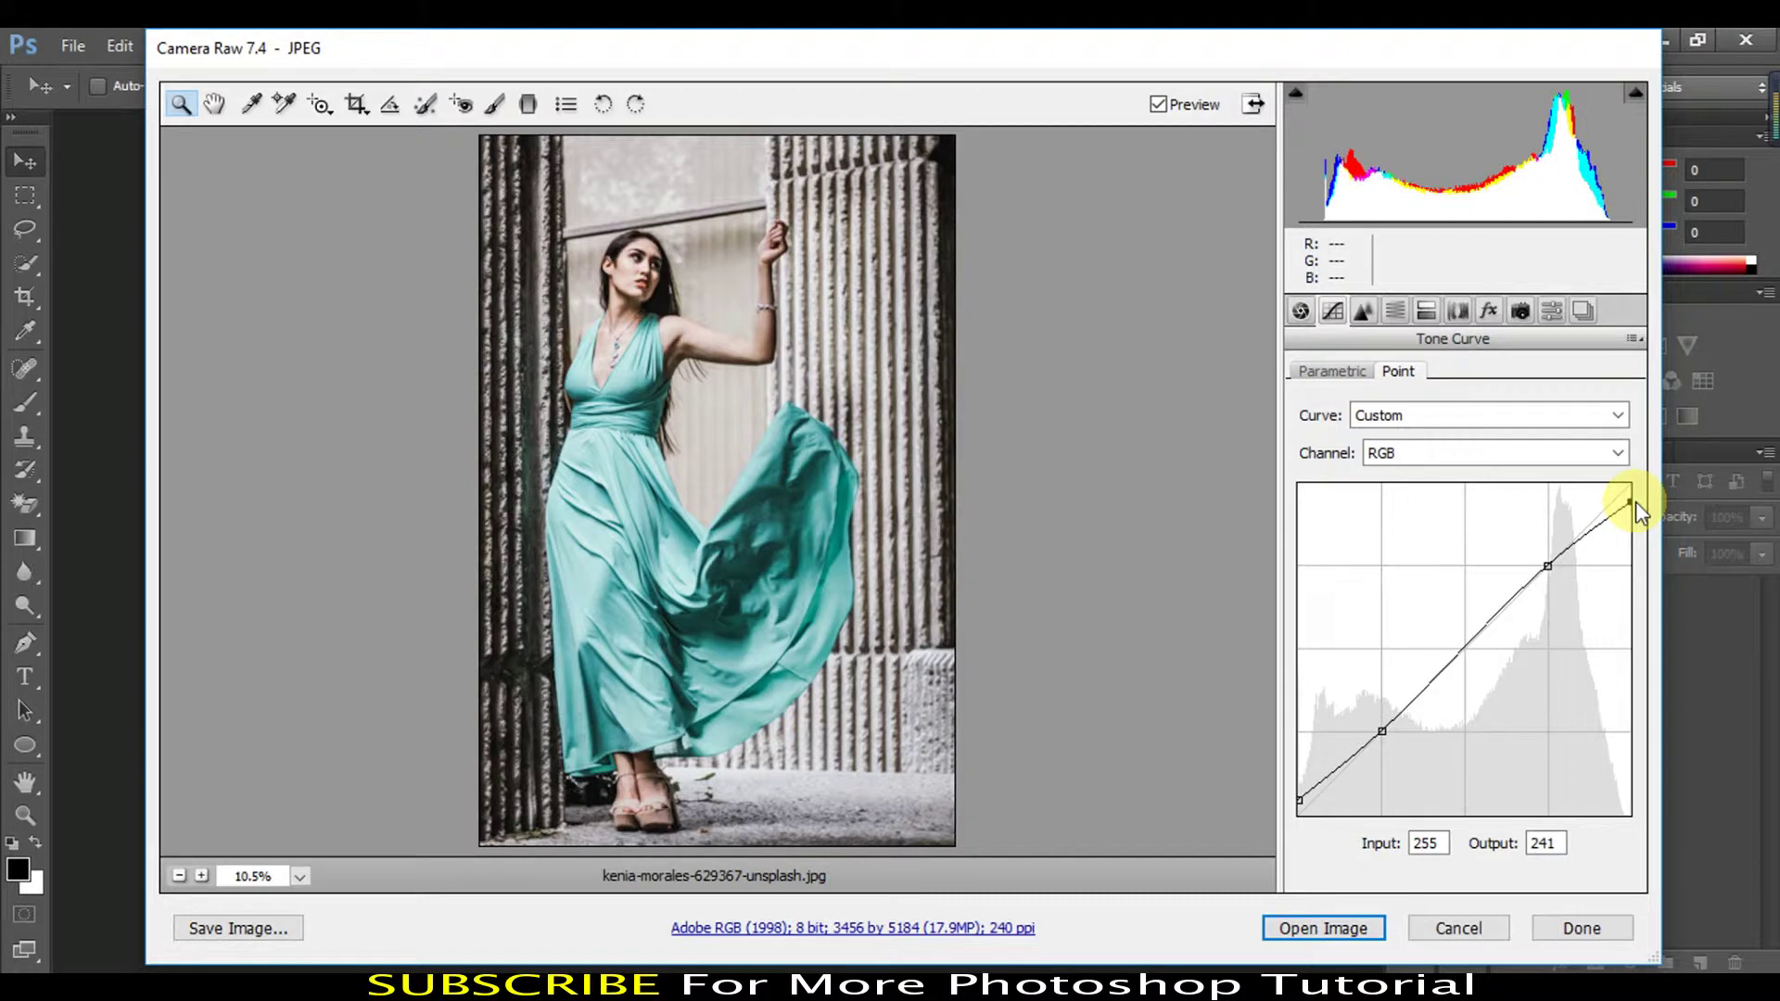
pyautogui.click(1468, 457)
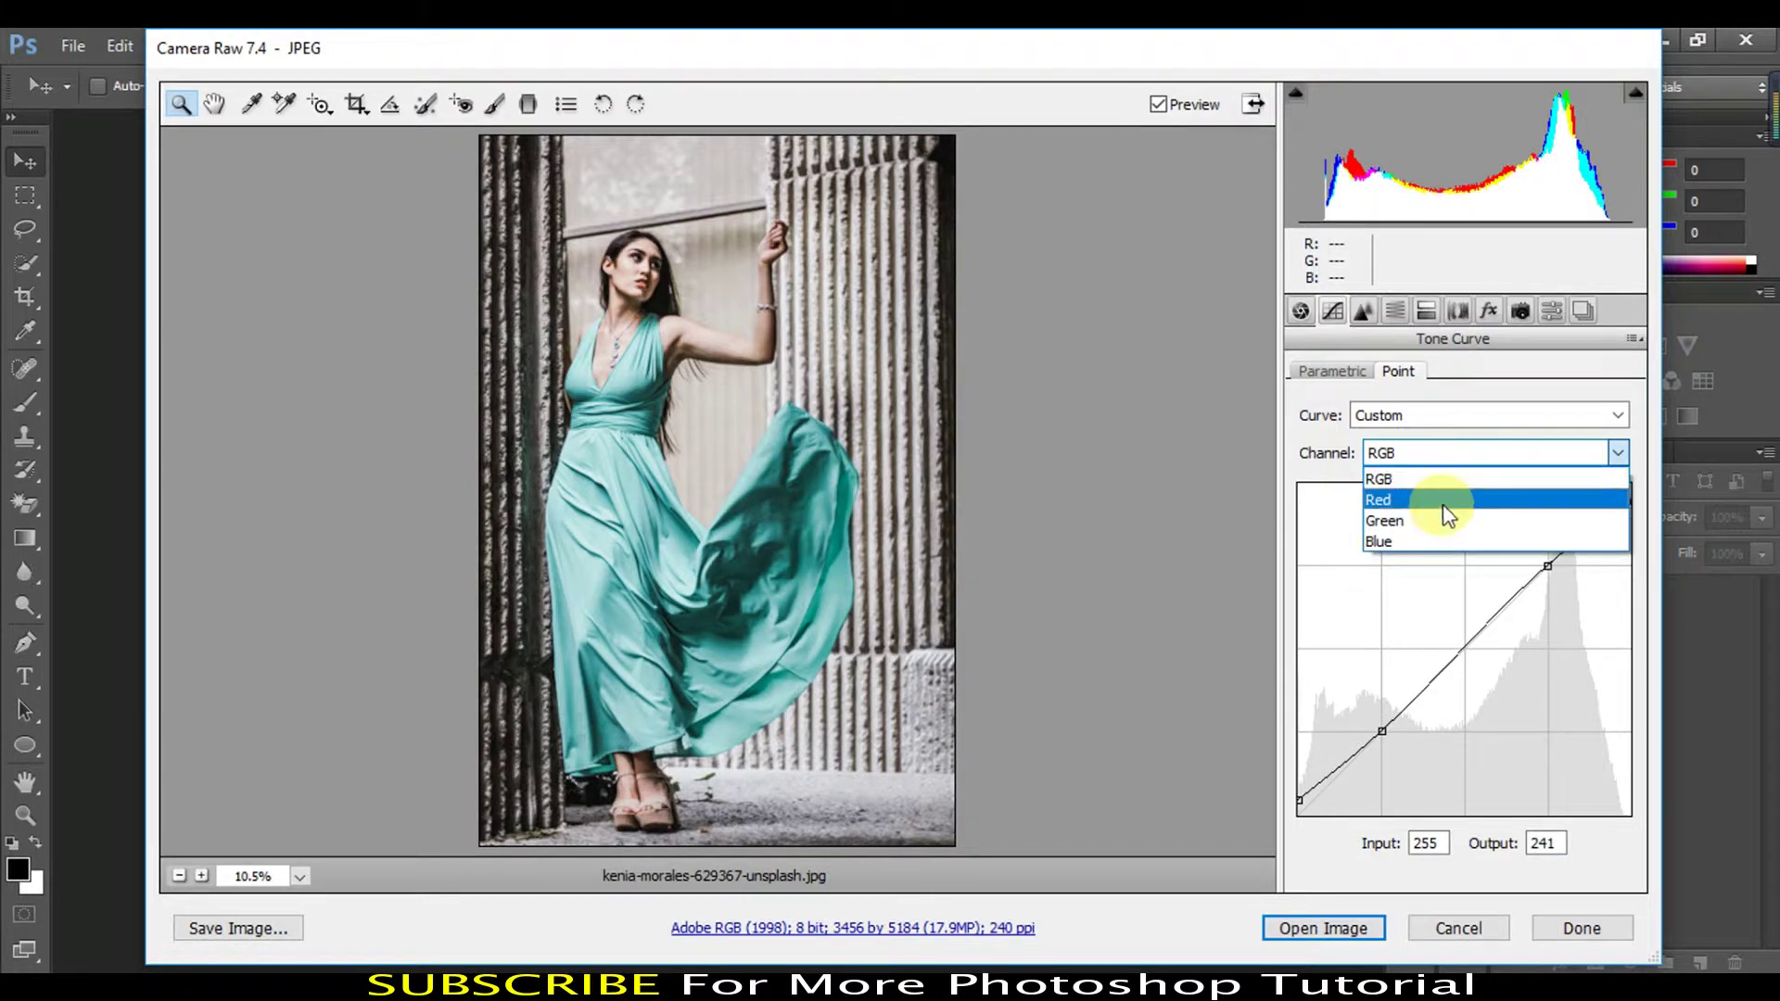
# - On the Red channel curve, move the black point to input 14, output 0
pyautogui.click(1443, 508)
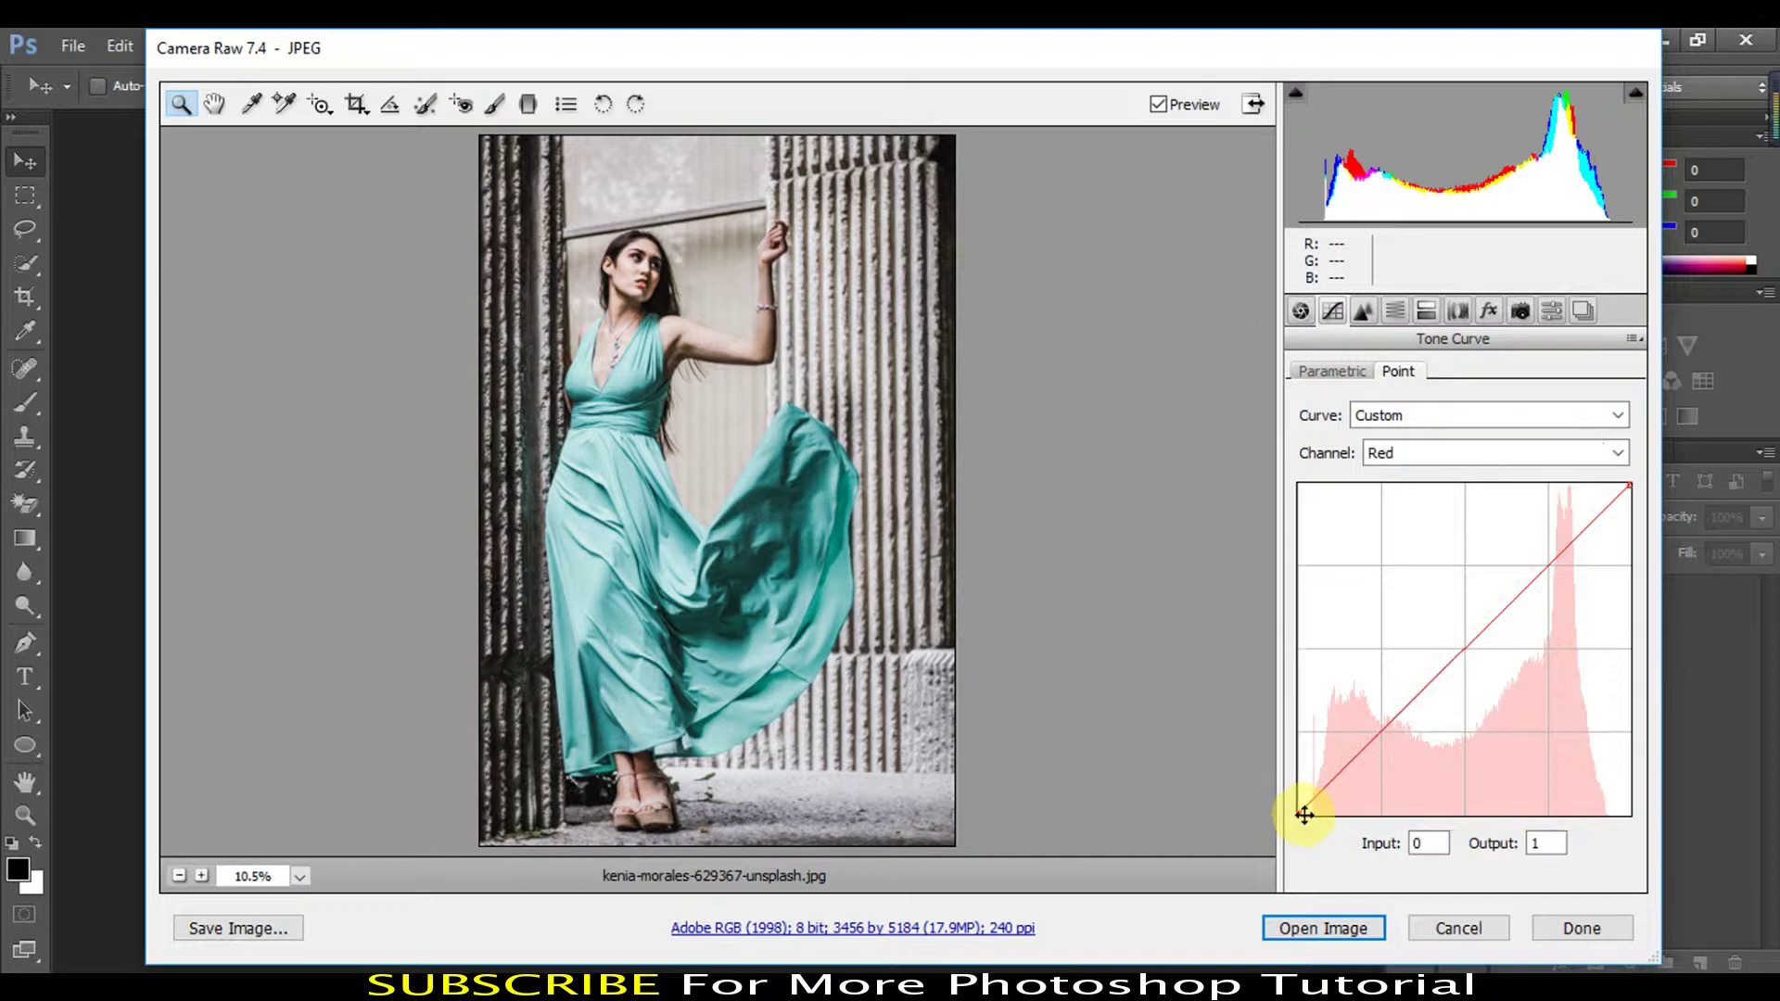
pyautogui.moveTo(1297, 814); pyautogui.dragTo(1315, 823)
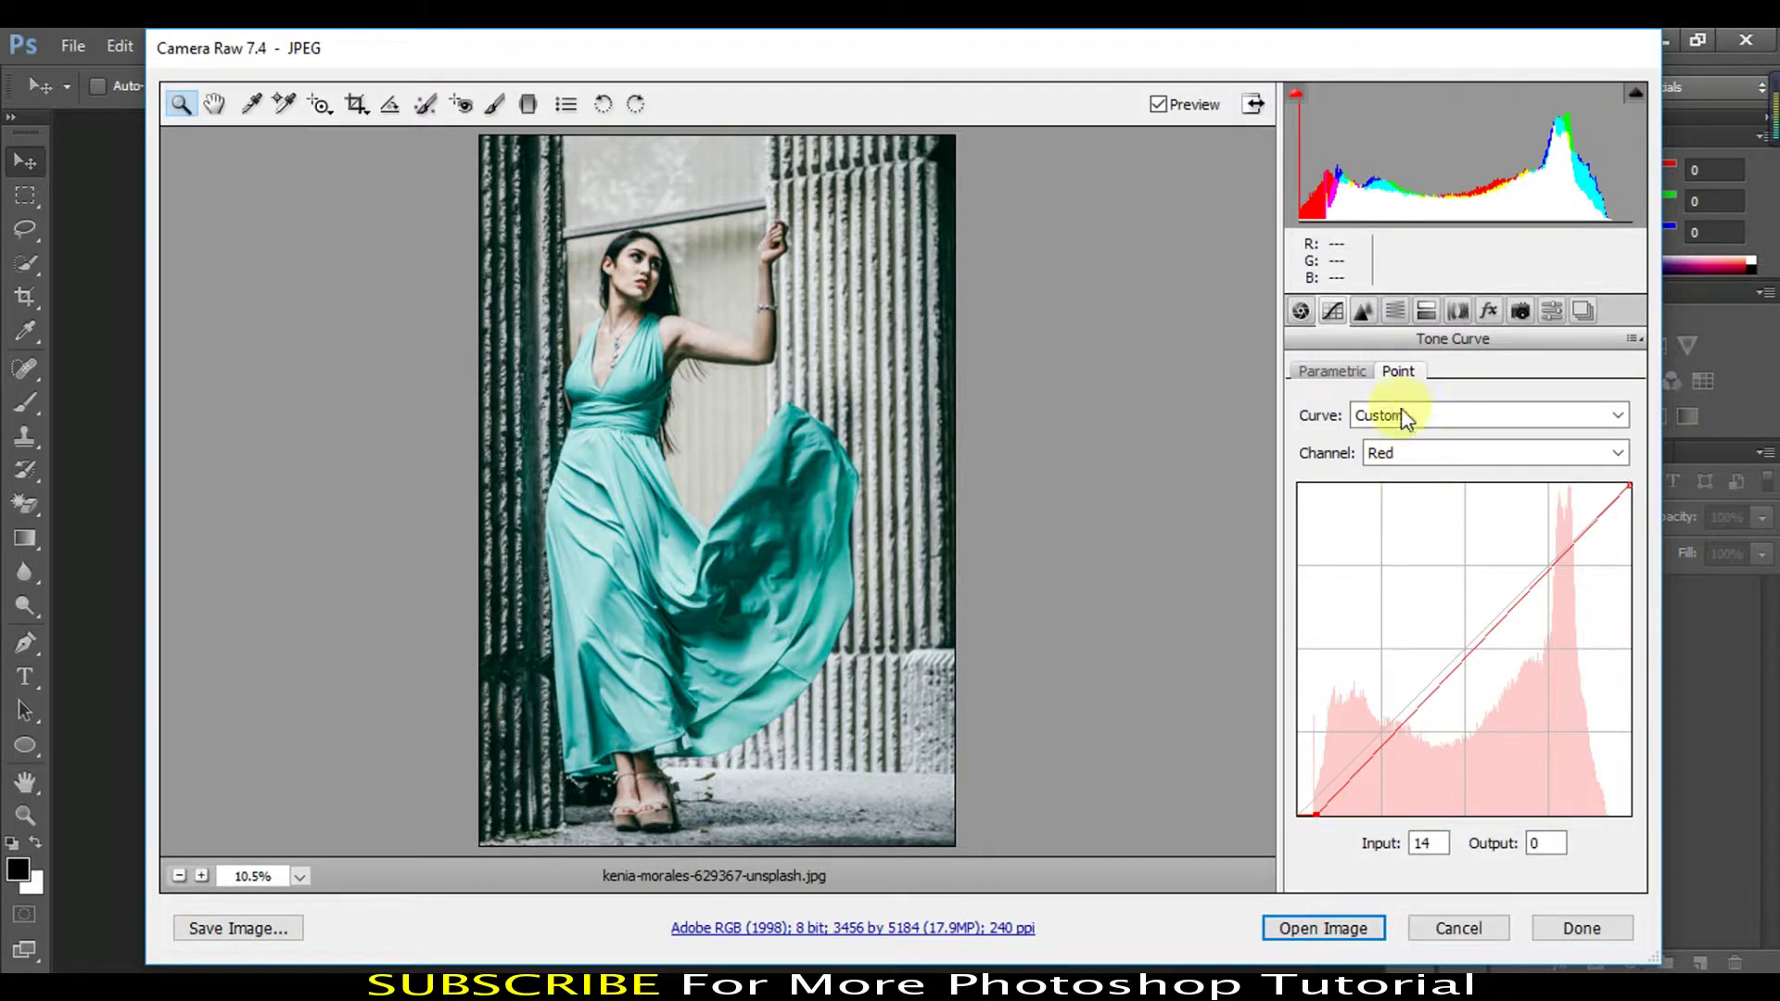
# - Set HSL hues to Reds +20, Oranges -21, Yellows -23 and Blues -21
pyautogui.click(1394, 312)
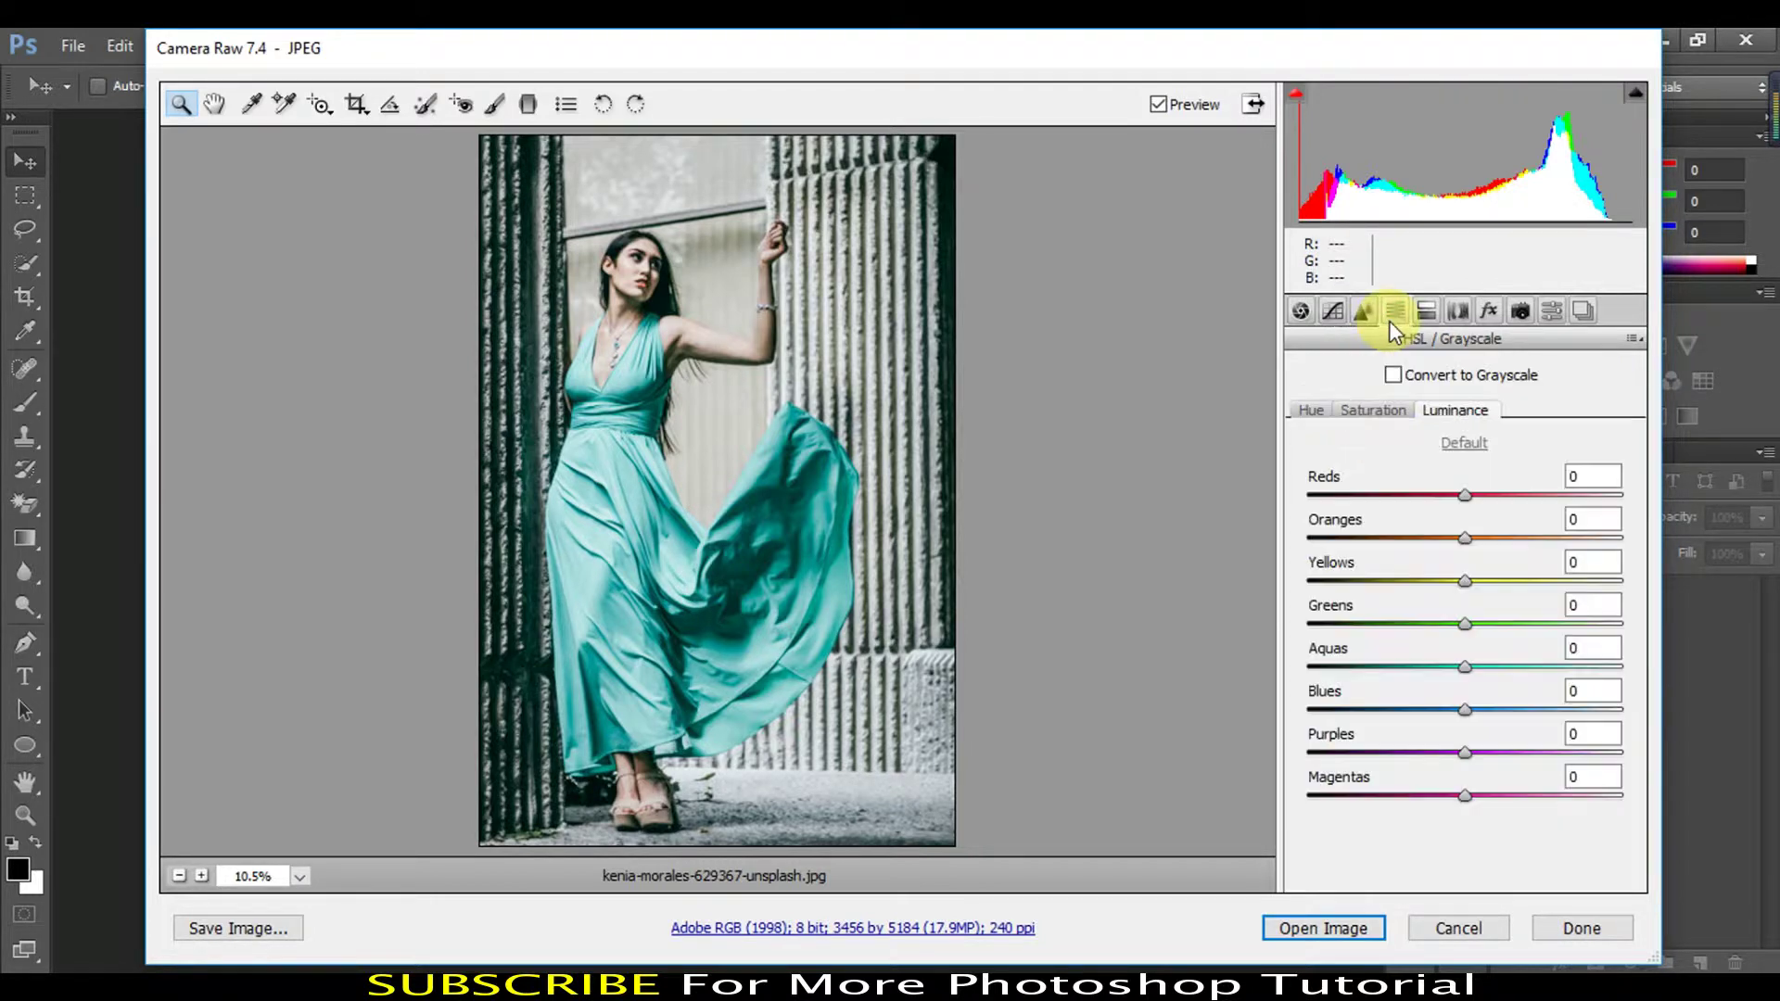
pyautogui.click(1314, 414)
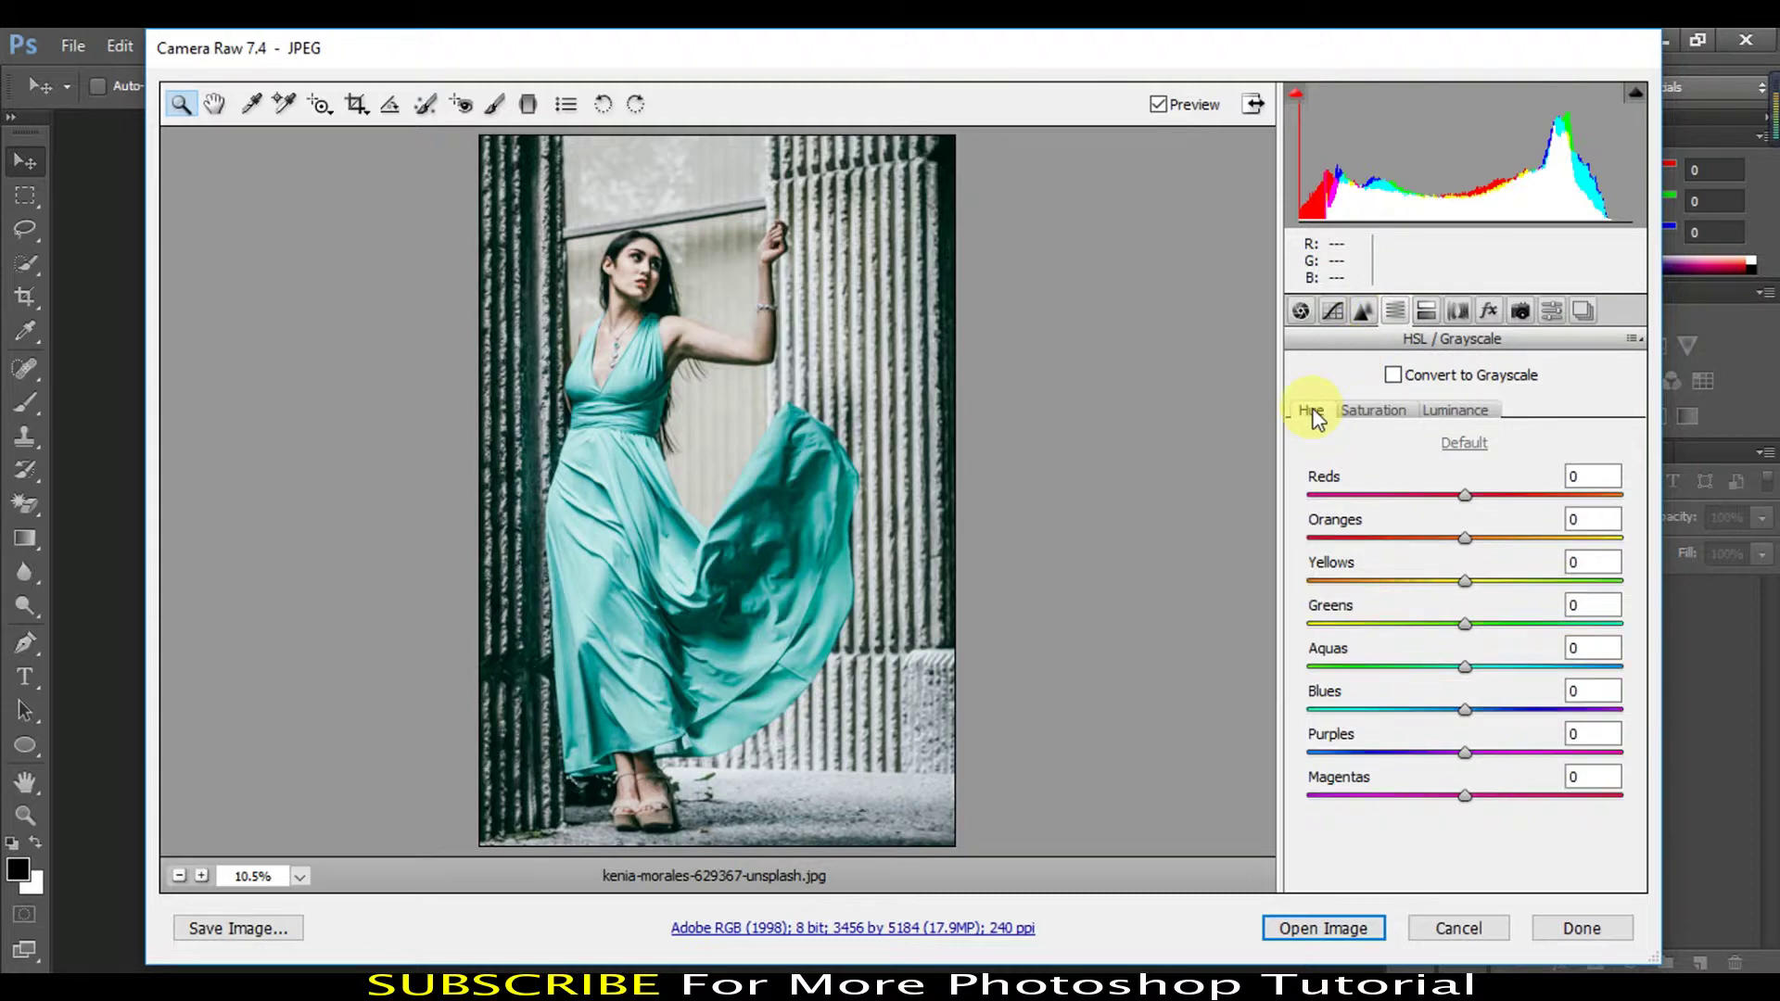
pyautogui.moveTo(1463, 494); pyautogui.dragTo(1494, 494)
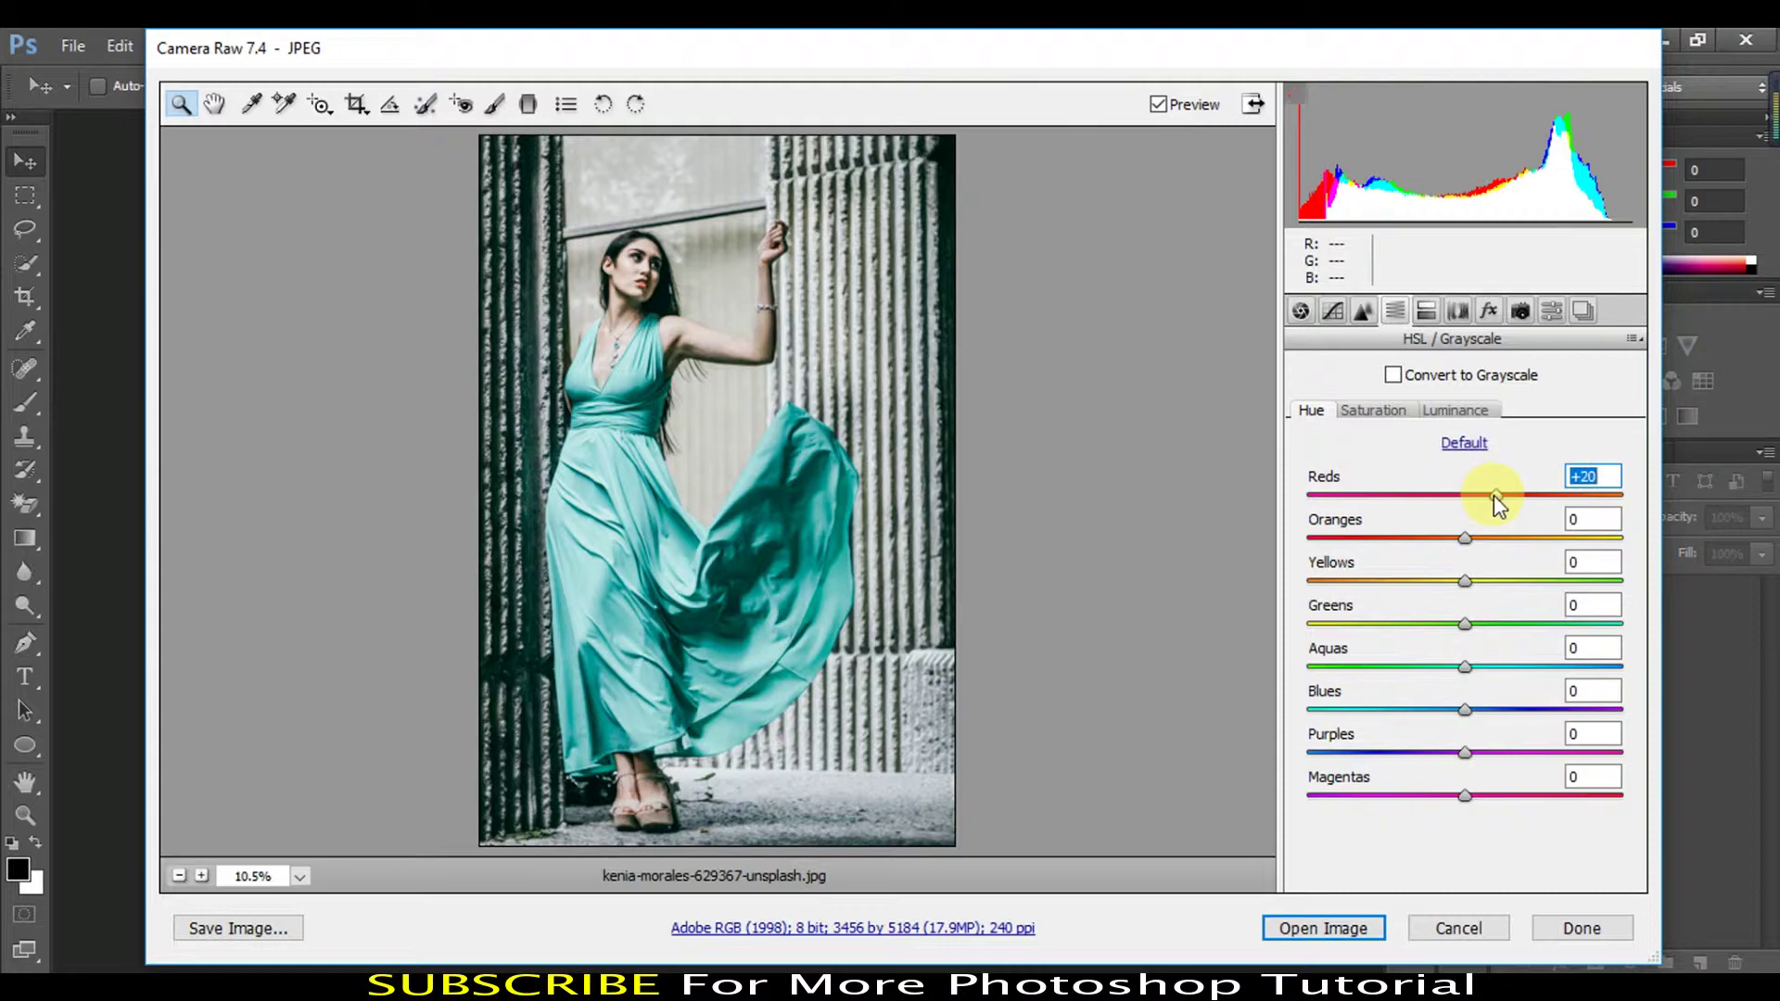
pyautogui.click(1465, 538)
pyautogui.moveTo(1465, 540); pyautogui.dragTo(1436, 540)
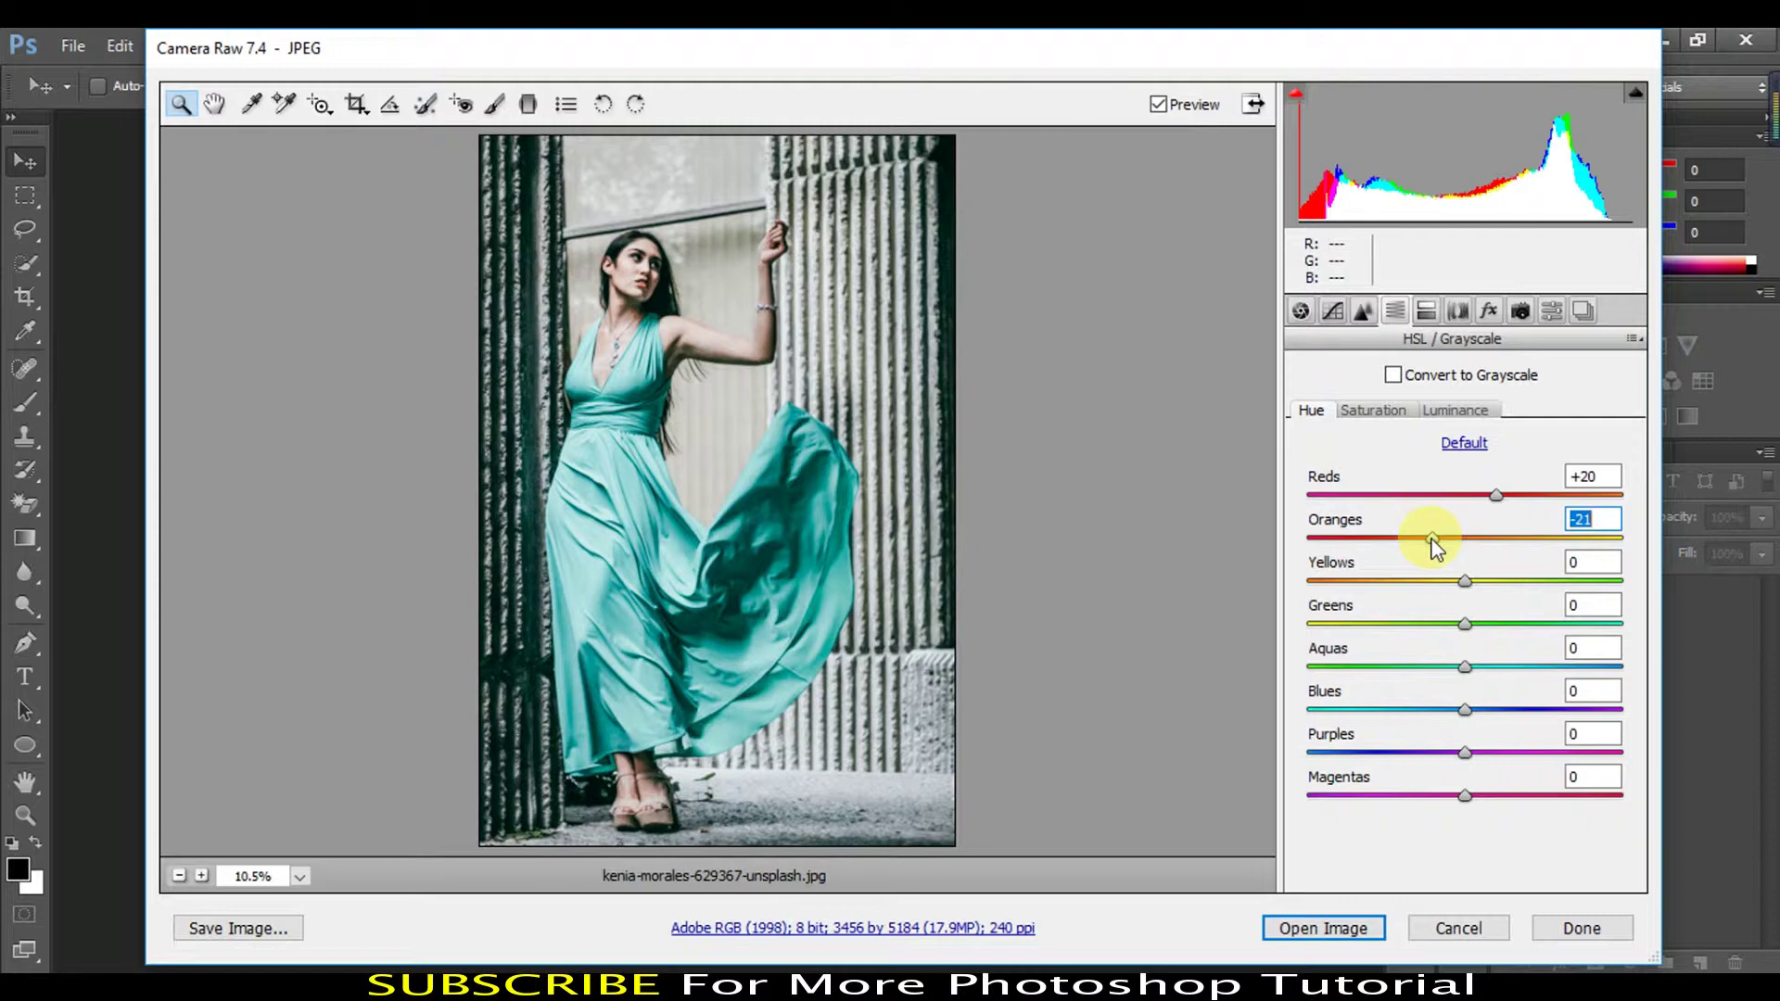
pyautogui.click(1465, 582)
pyautogui.moveTo(1474, 580)
pyautogui.mouseDown()
pyautogui.moveTo(1493, 580)
pyautogui.moveTo(1430, 583)
pyautogui.mouseUp()
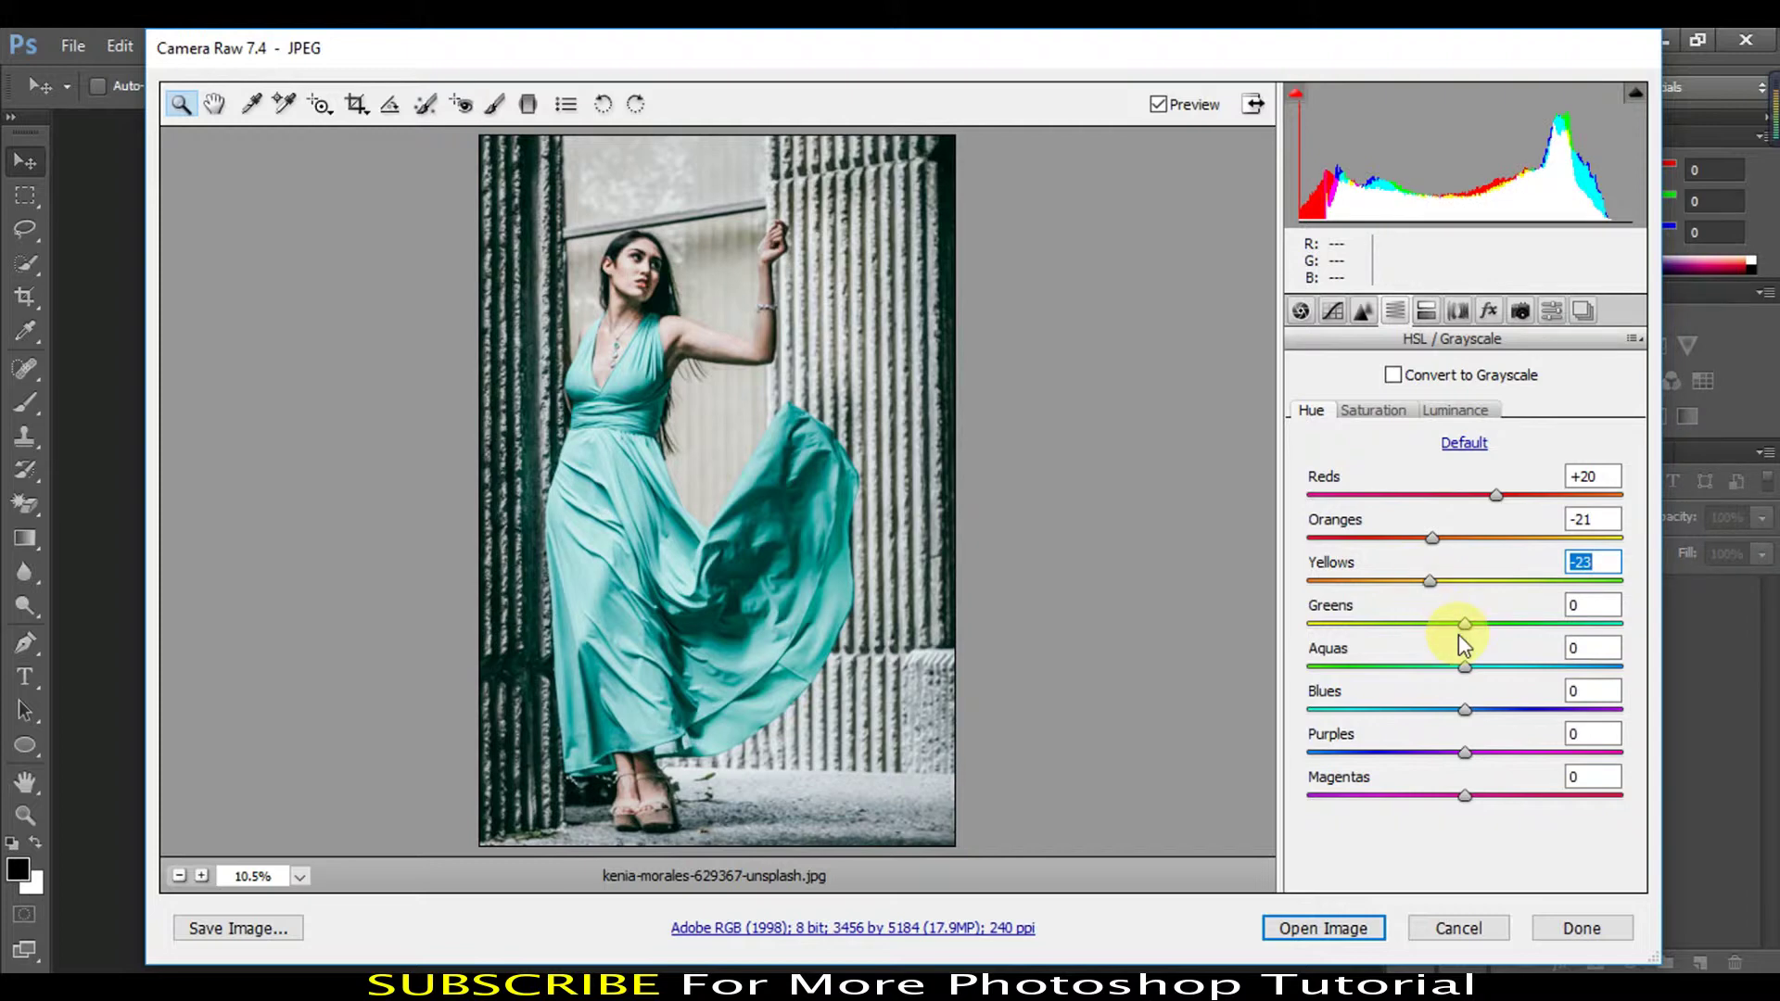
pyautogui.moveTo(1462, 709); pyautogui.dragTo(1435, 714)
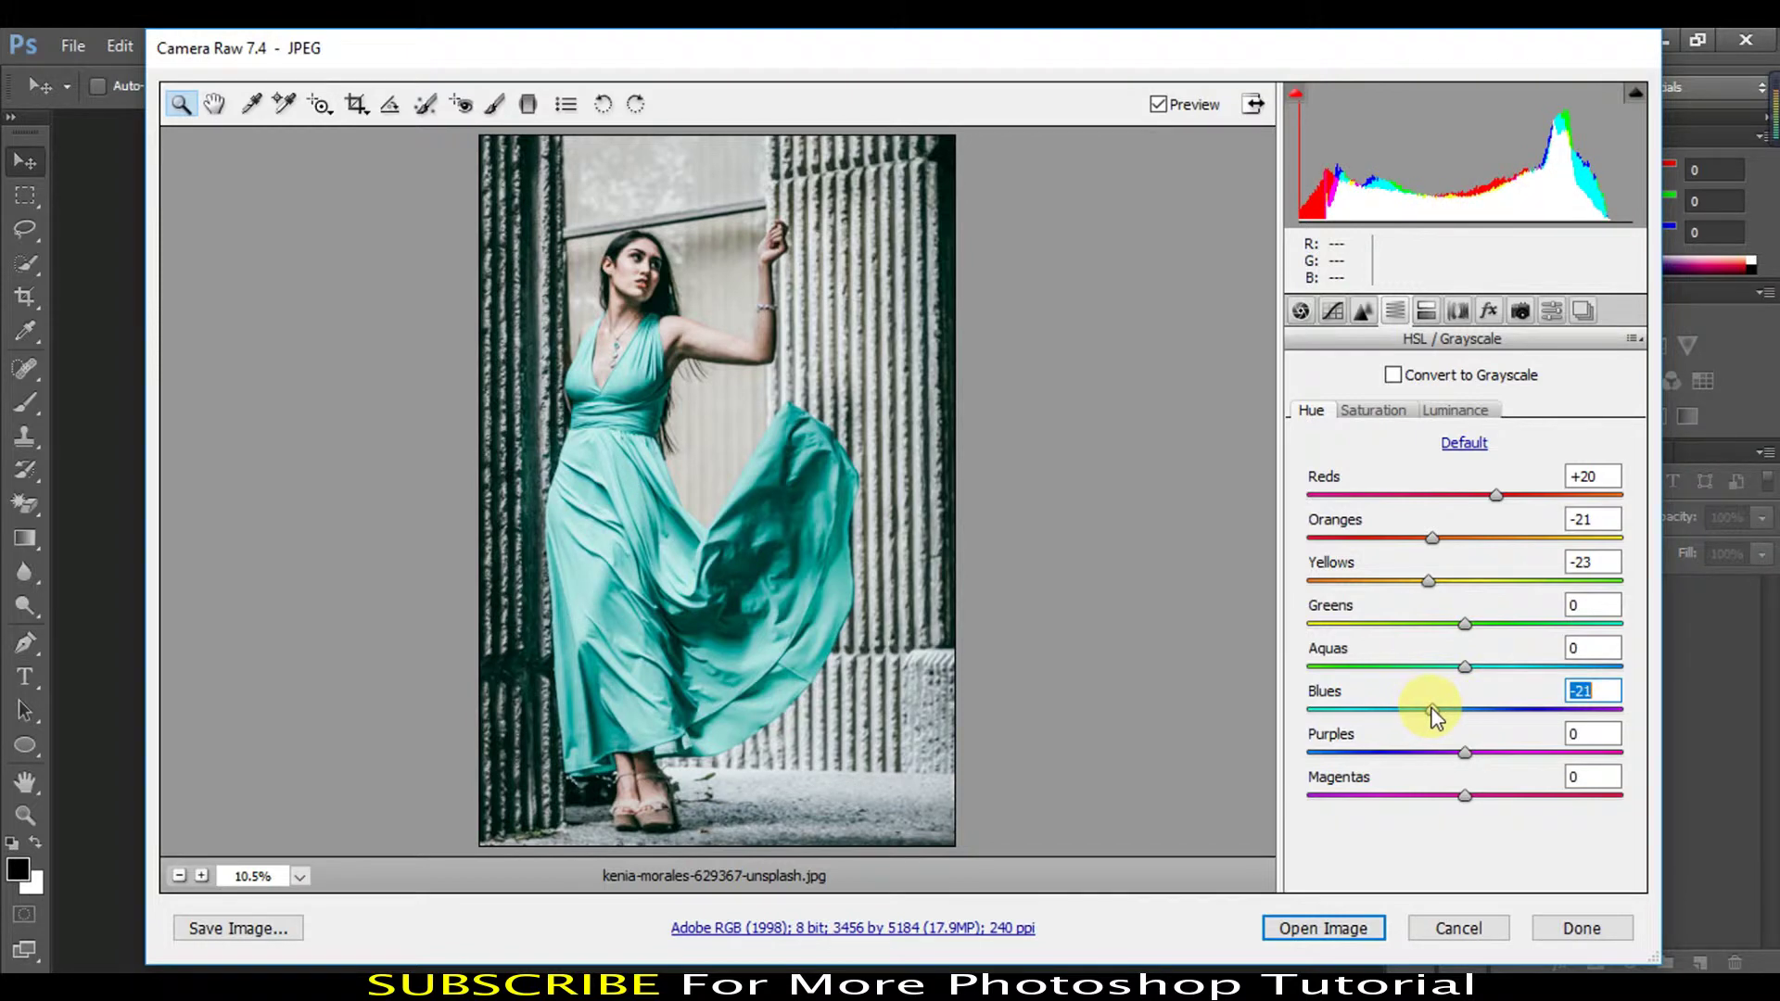
pyautogui.click(1392, 416)
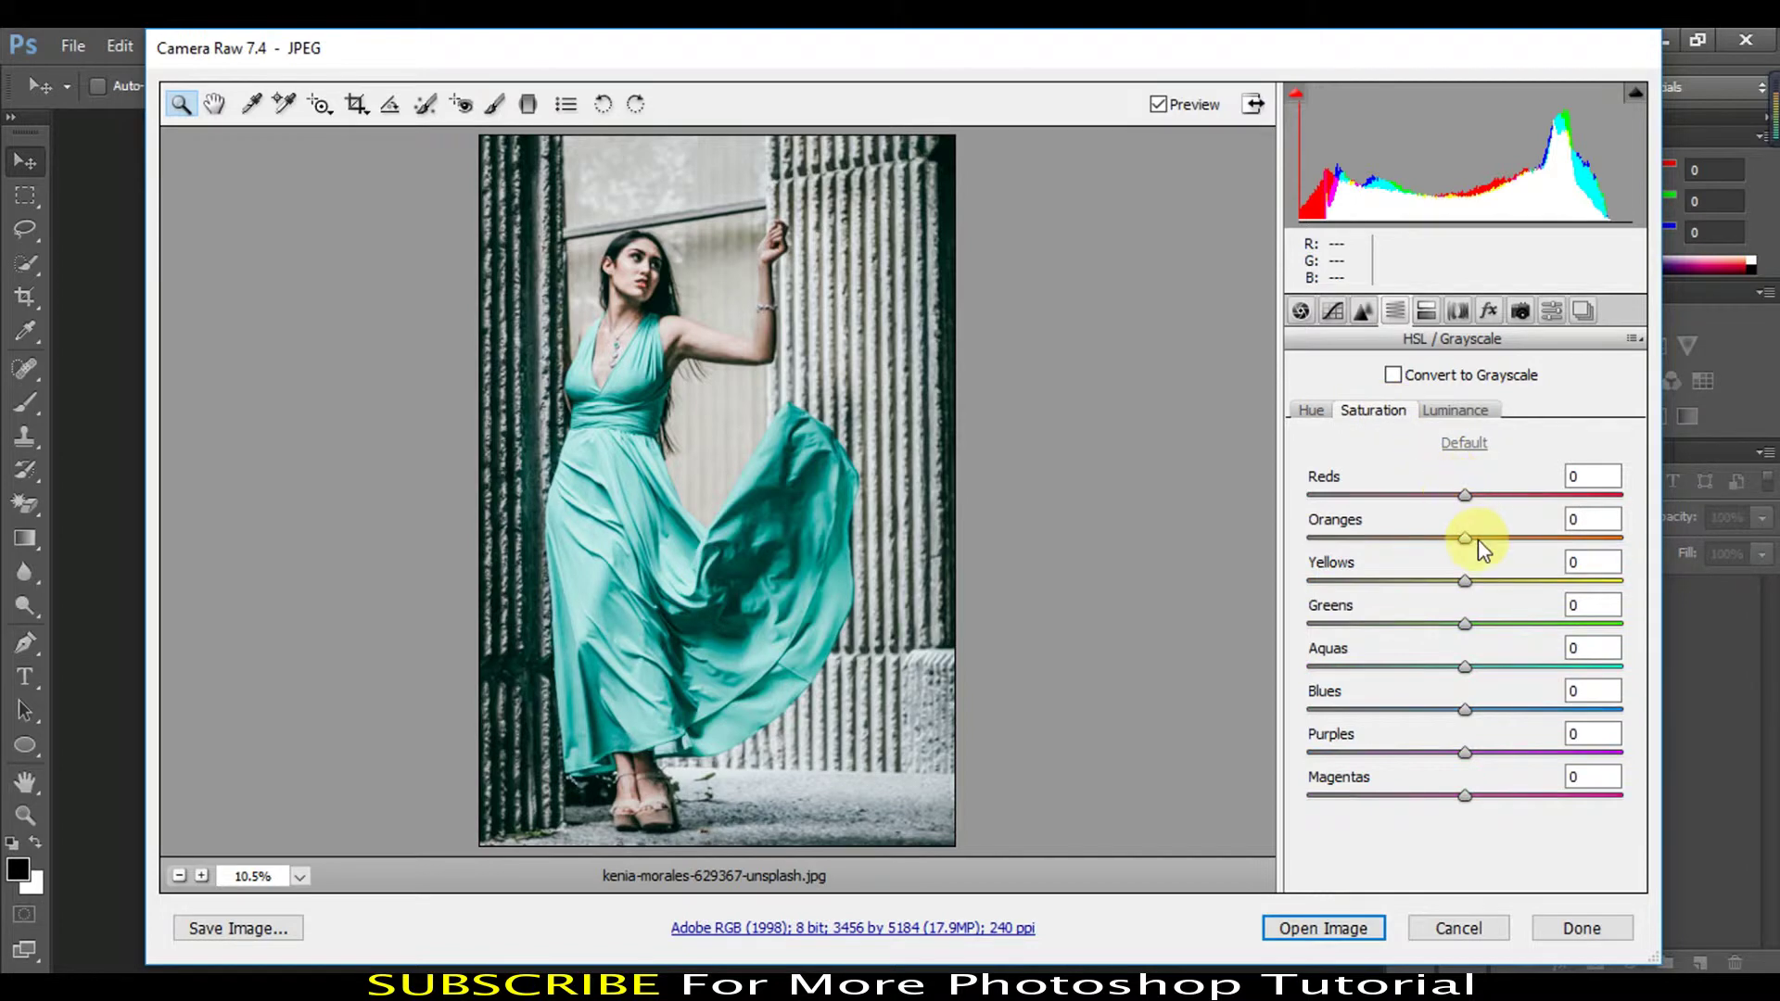
# - Set HSL saturation to Oranges +33, Yellows +33, Greens -62 and Blues -63
pyautogui.moveTo(1467, 541); pyautogui.dragTo(1523, 551)
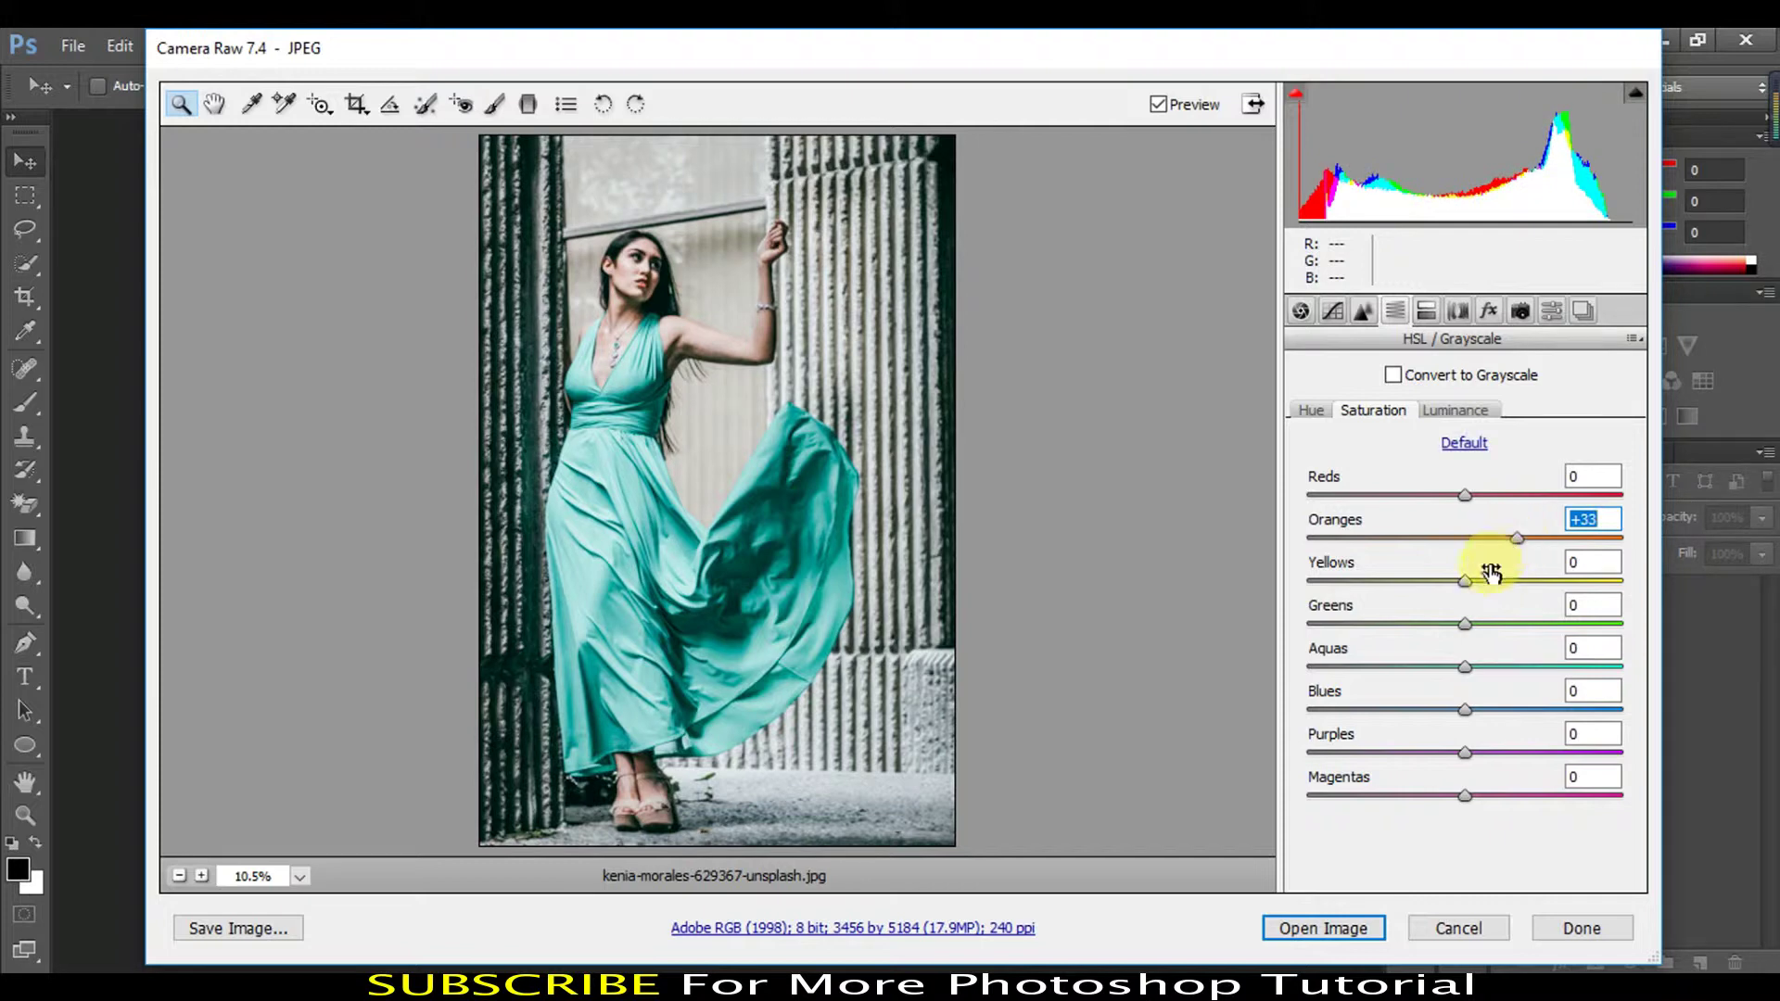
pyautogui.moveTo(1465, 581); pyautogui.dragTo(1517, 582)
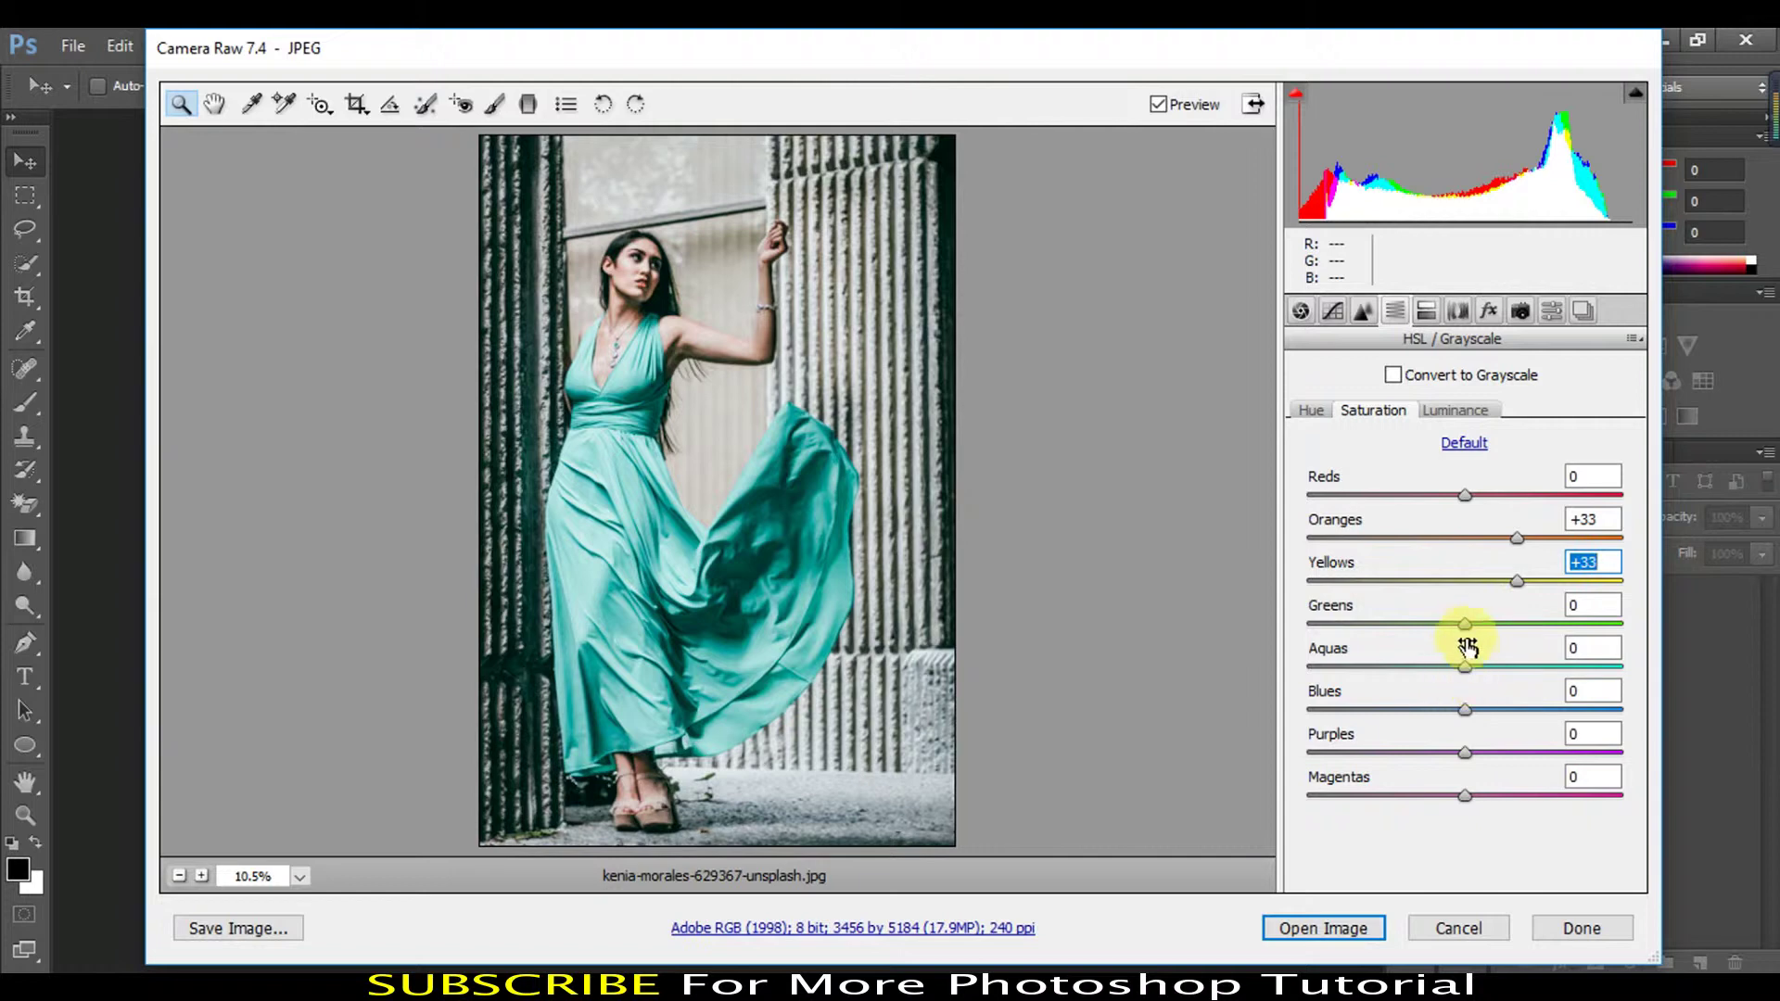
pyautogui.moveTo(1425, 635); pyautogui.dragTo(1372, 633)
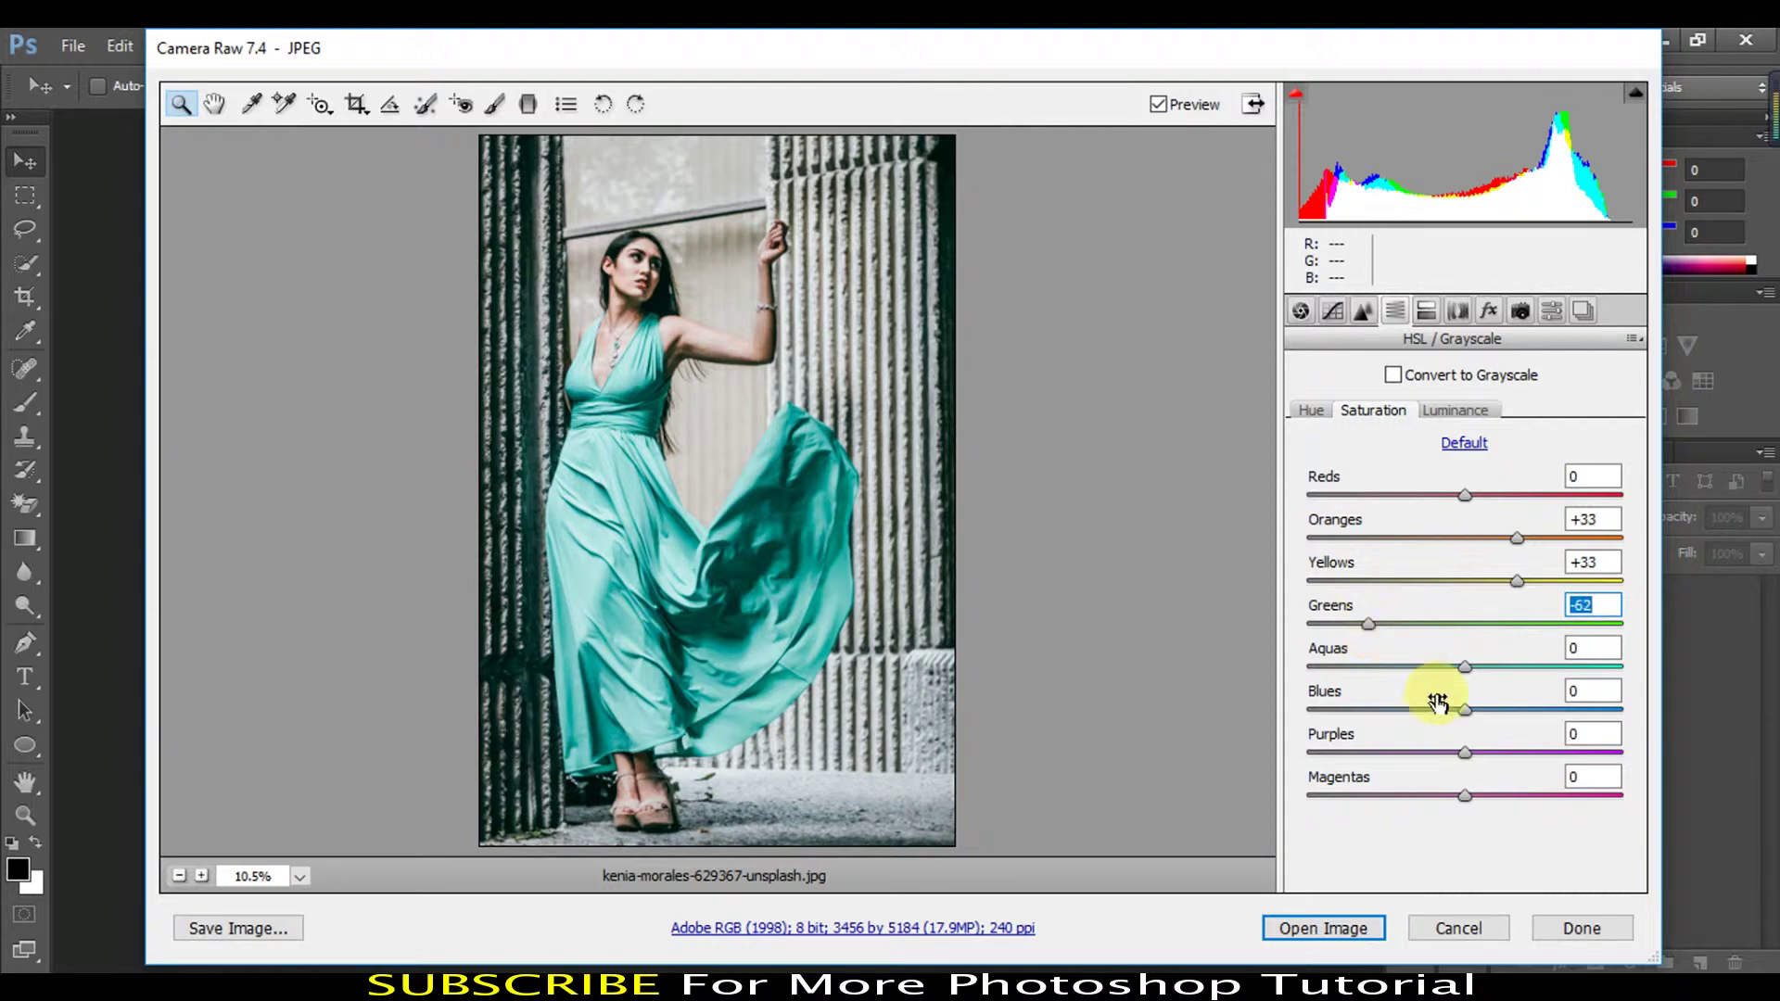
pyautogui.moveTo(1464, 711); pyautogui.dragTo(1371, 713)
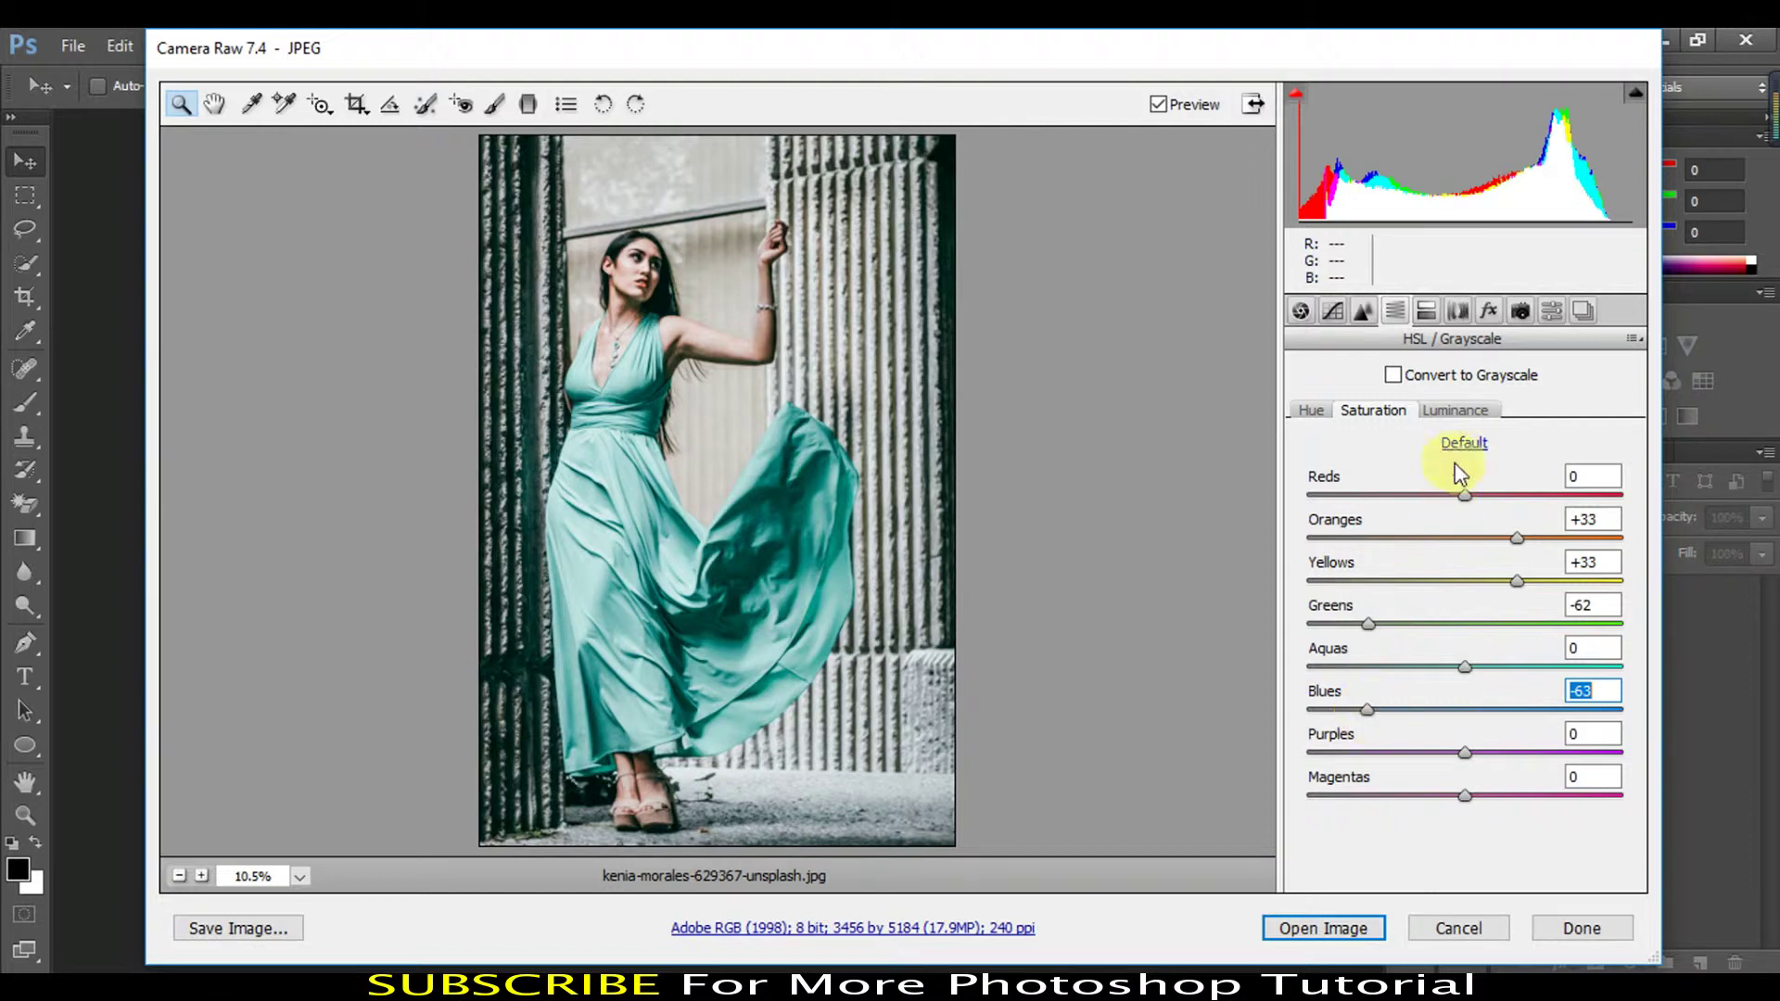
# - In the Luminance tab, raise Reds to +20, Oranges to +21 and Yellows to +23
pyautogui.click(1458, 414)
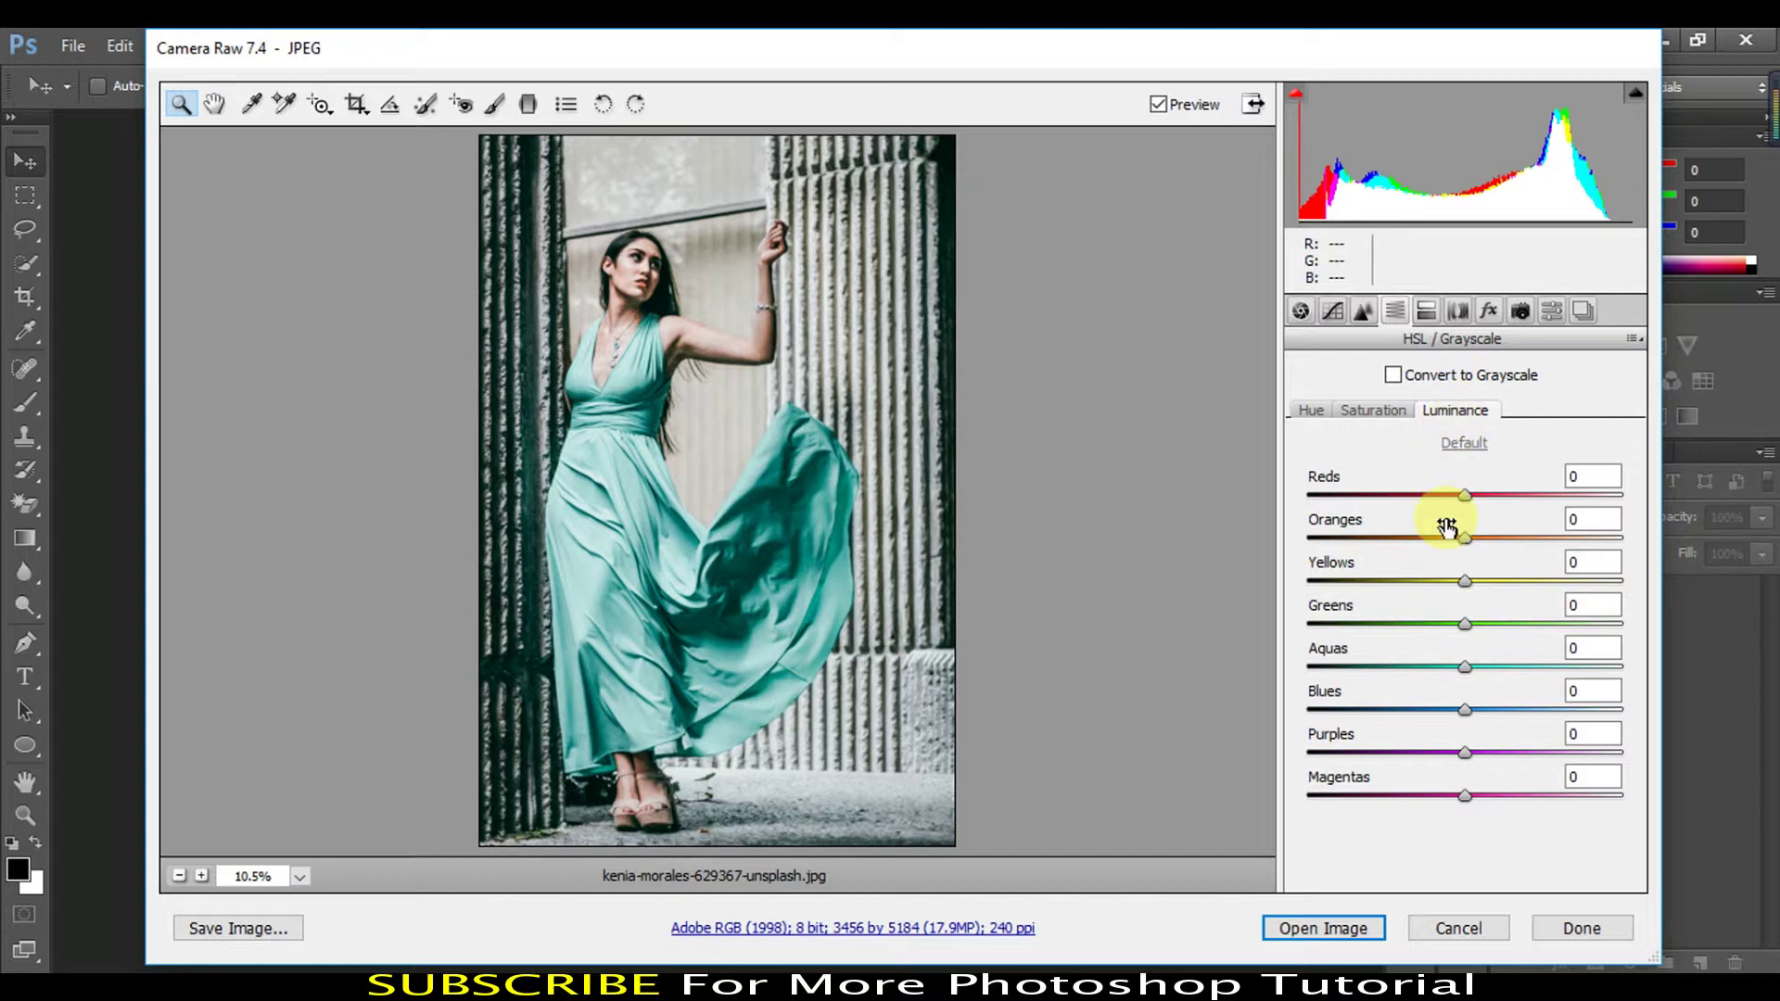
pyautogui.moveTo(1465, 497); pyautogui.dragTo(1500, 507)
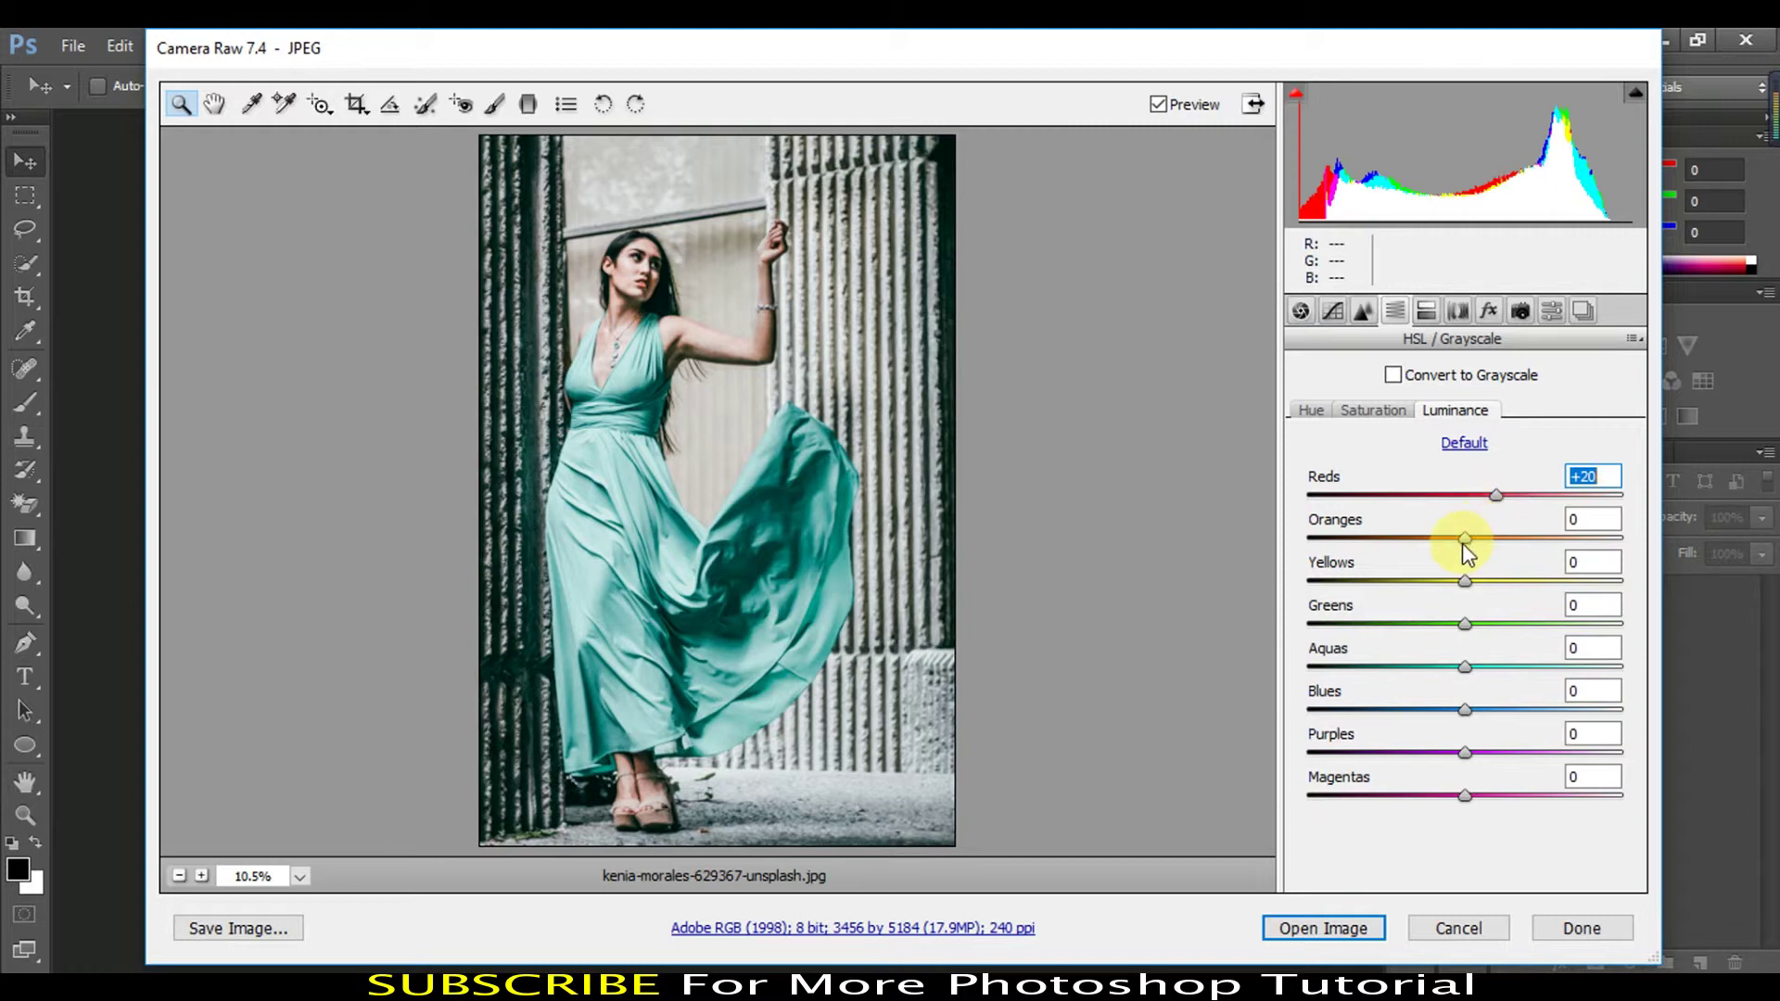
pyautogui.moveTo(1463, 545); pyautogui.dragTo(1499, 549)
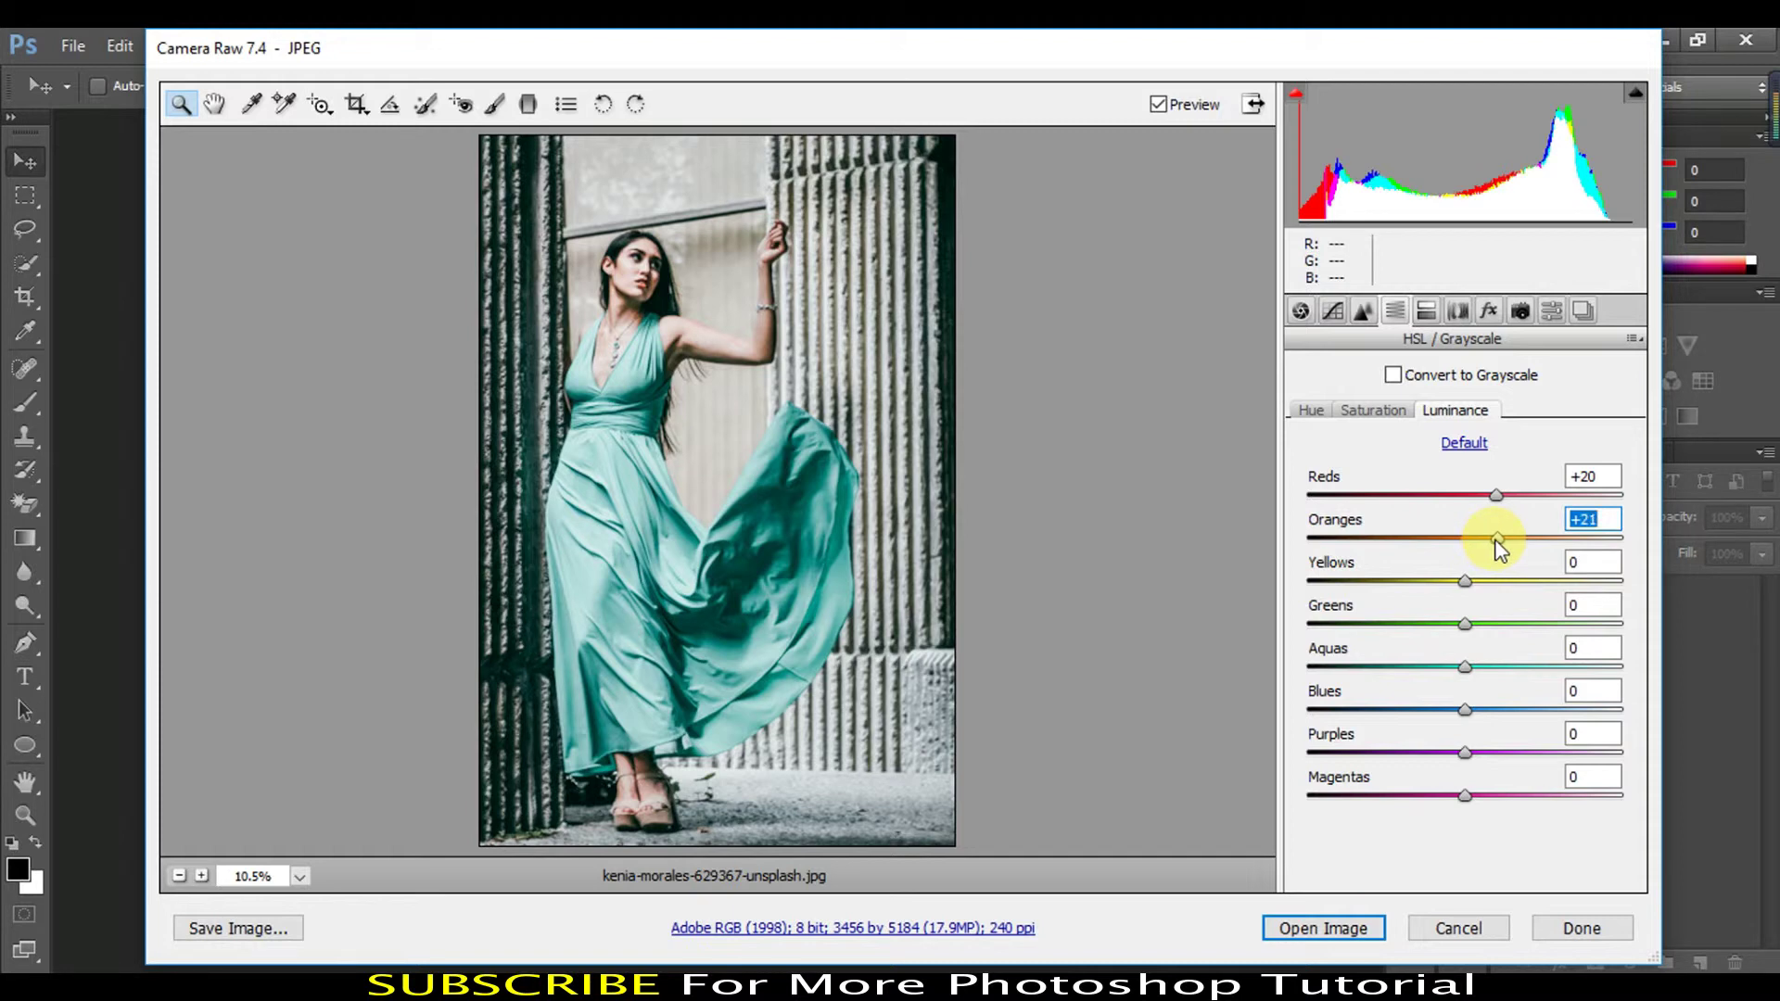
pyautogui.moveTo(1465, 583); pyautogui.dragTo(1501, 583)
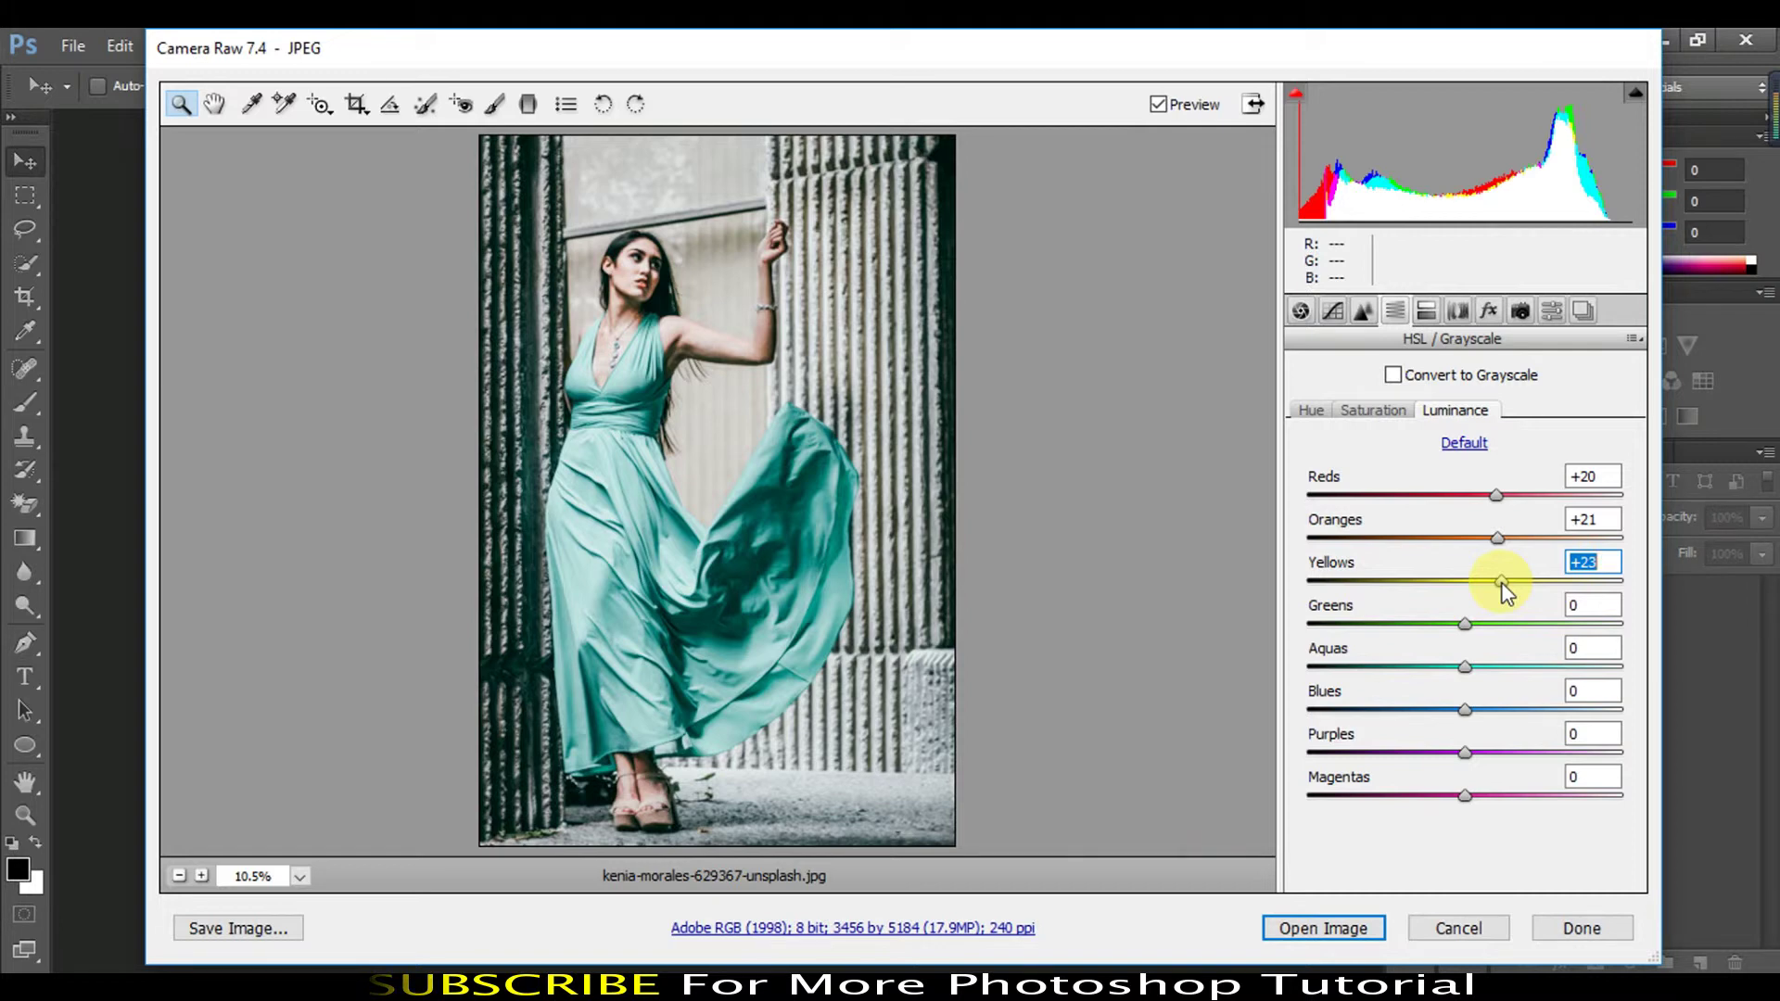
# - In the Effects panel, add a post-crop vignette with Amount -10 to darken the edges
pyautogui.click(1489, 312)
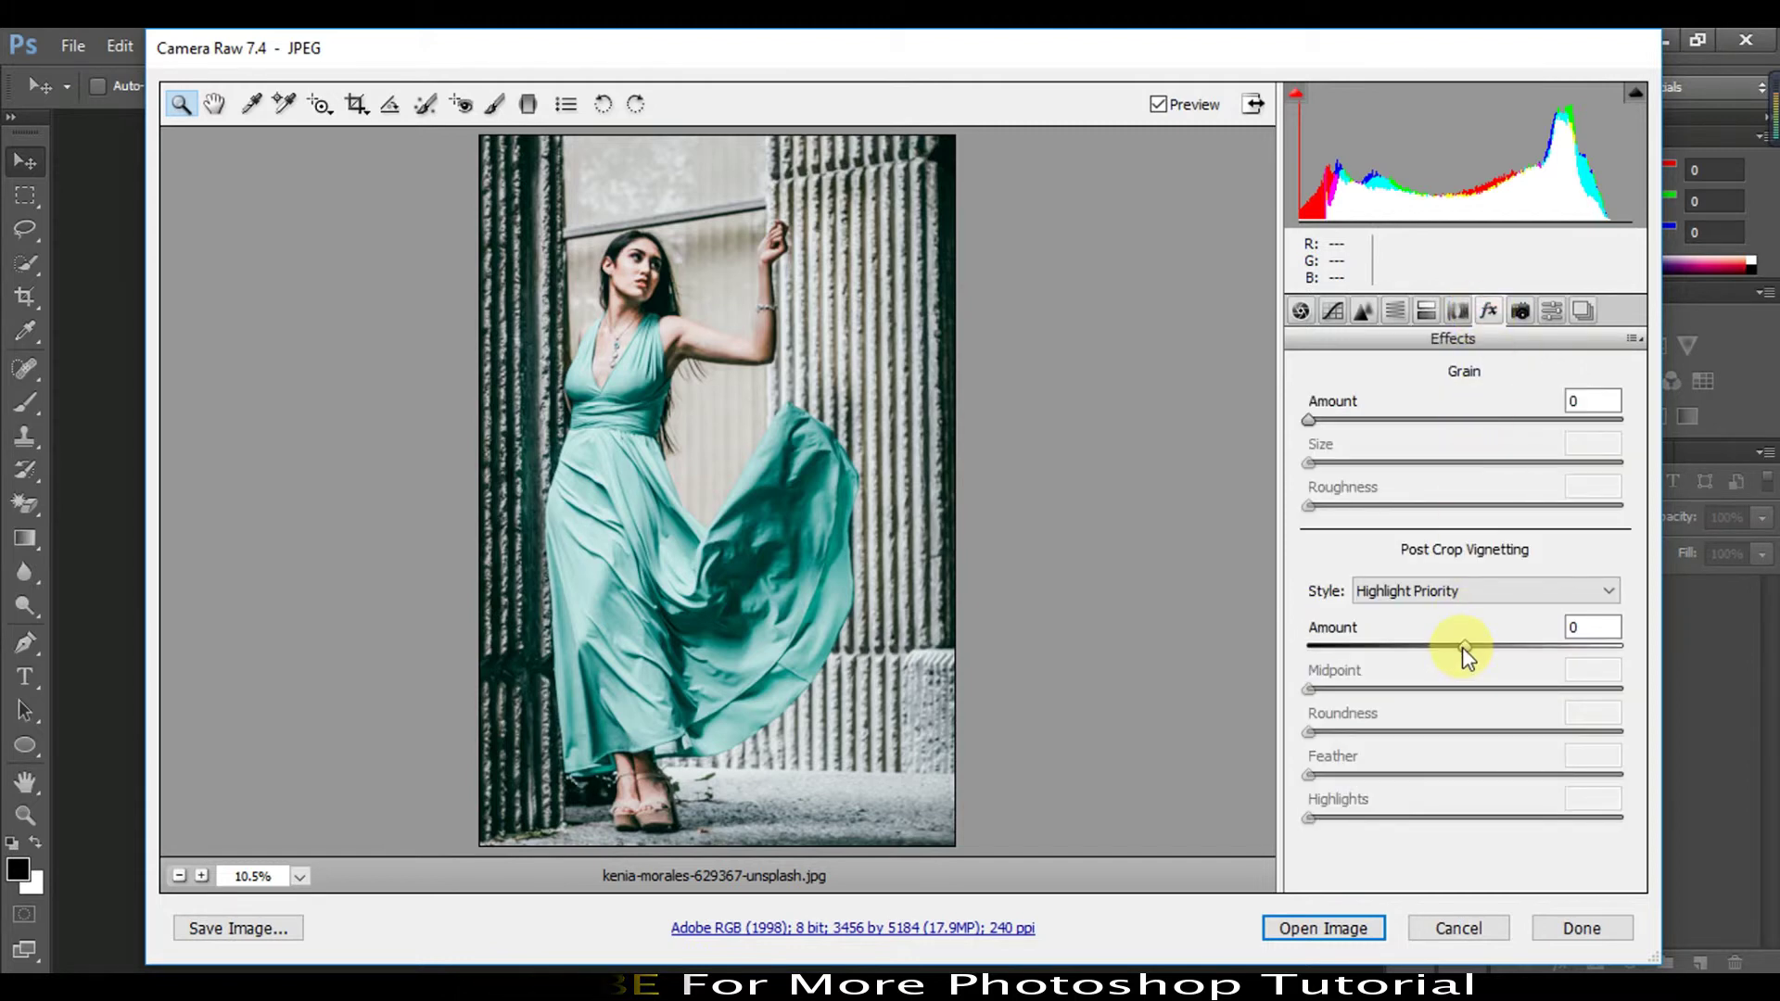
pyautogui.moveTo(1464, 647); pyautogui.dragTo(1451, 648)
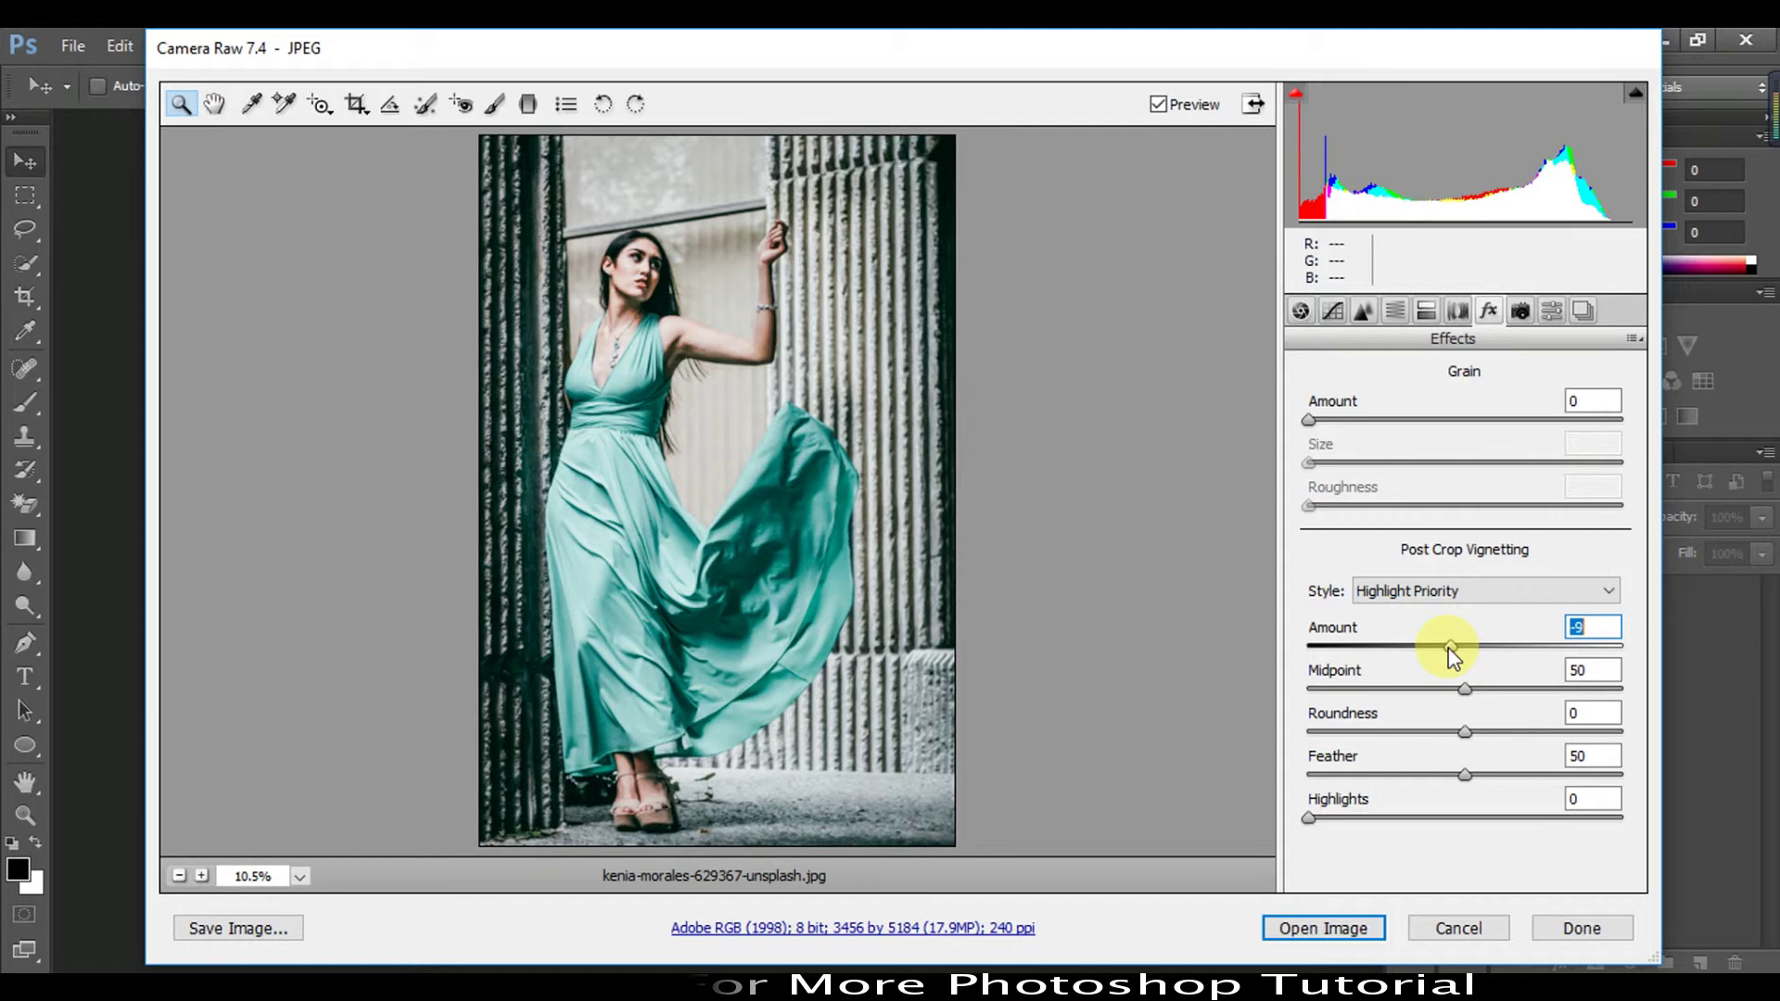
pyautogui.moveTo(1451, 648); pyautogui.dragTo(1449, 648)
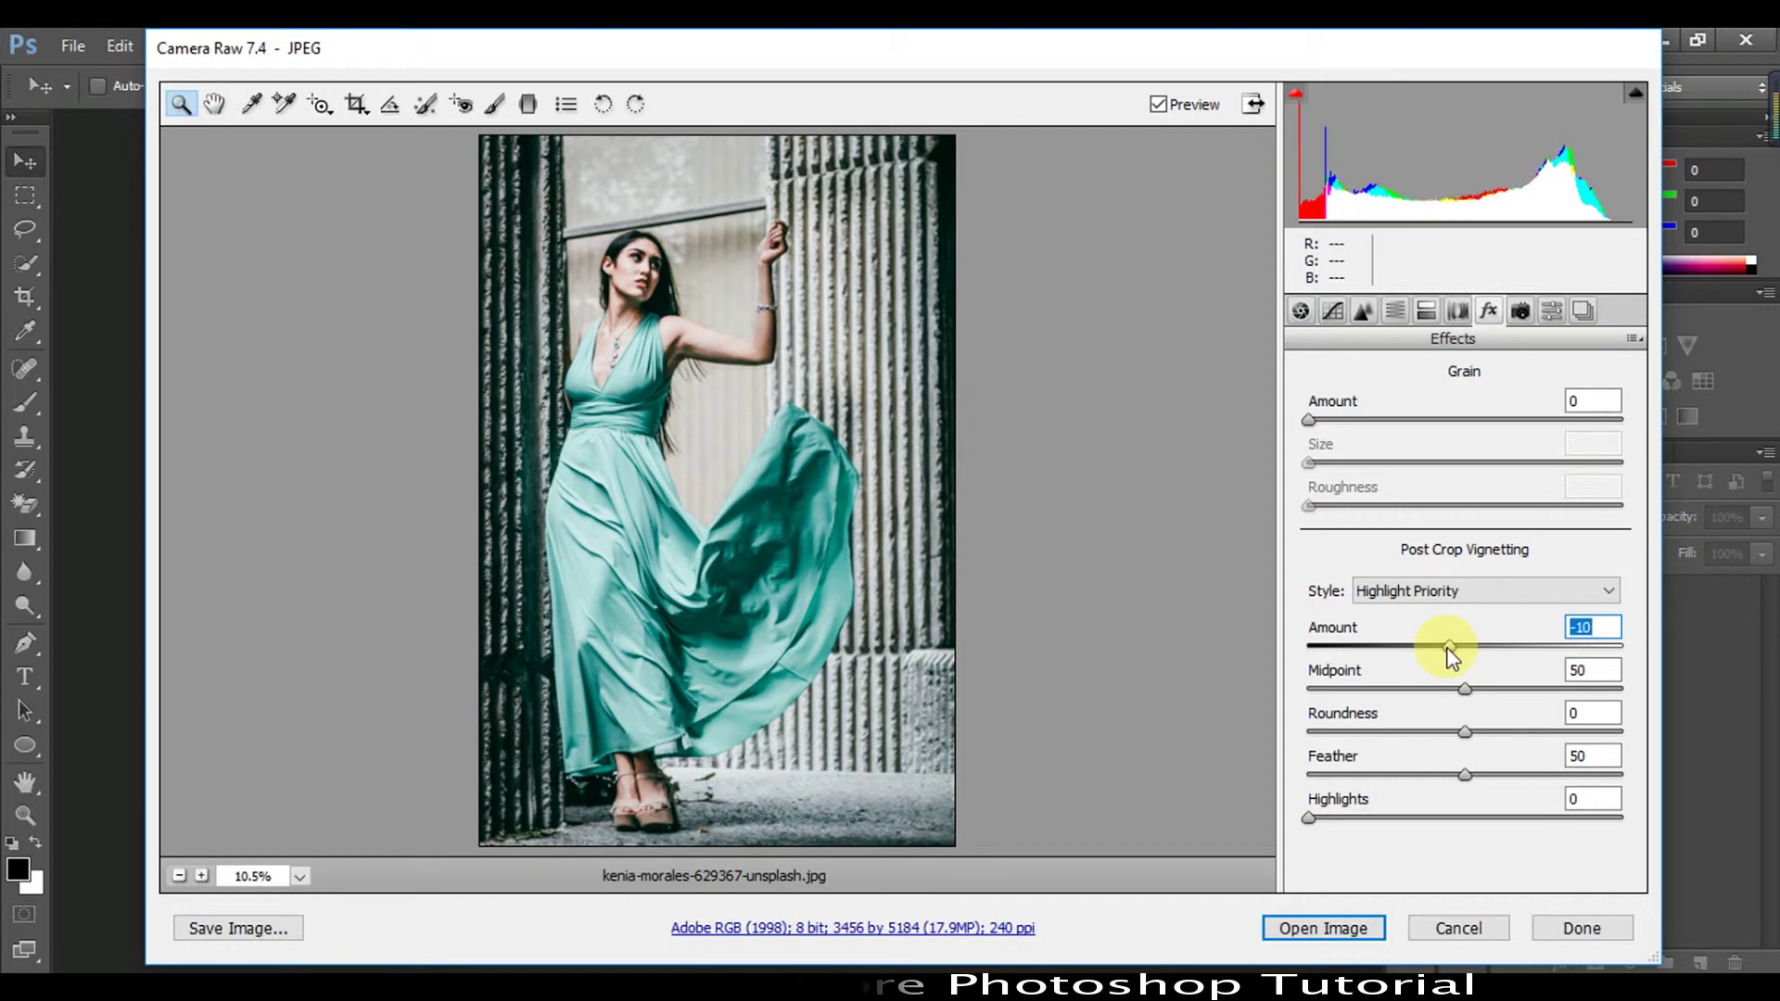
pyautogui.click(1519, 313)
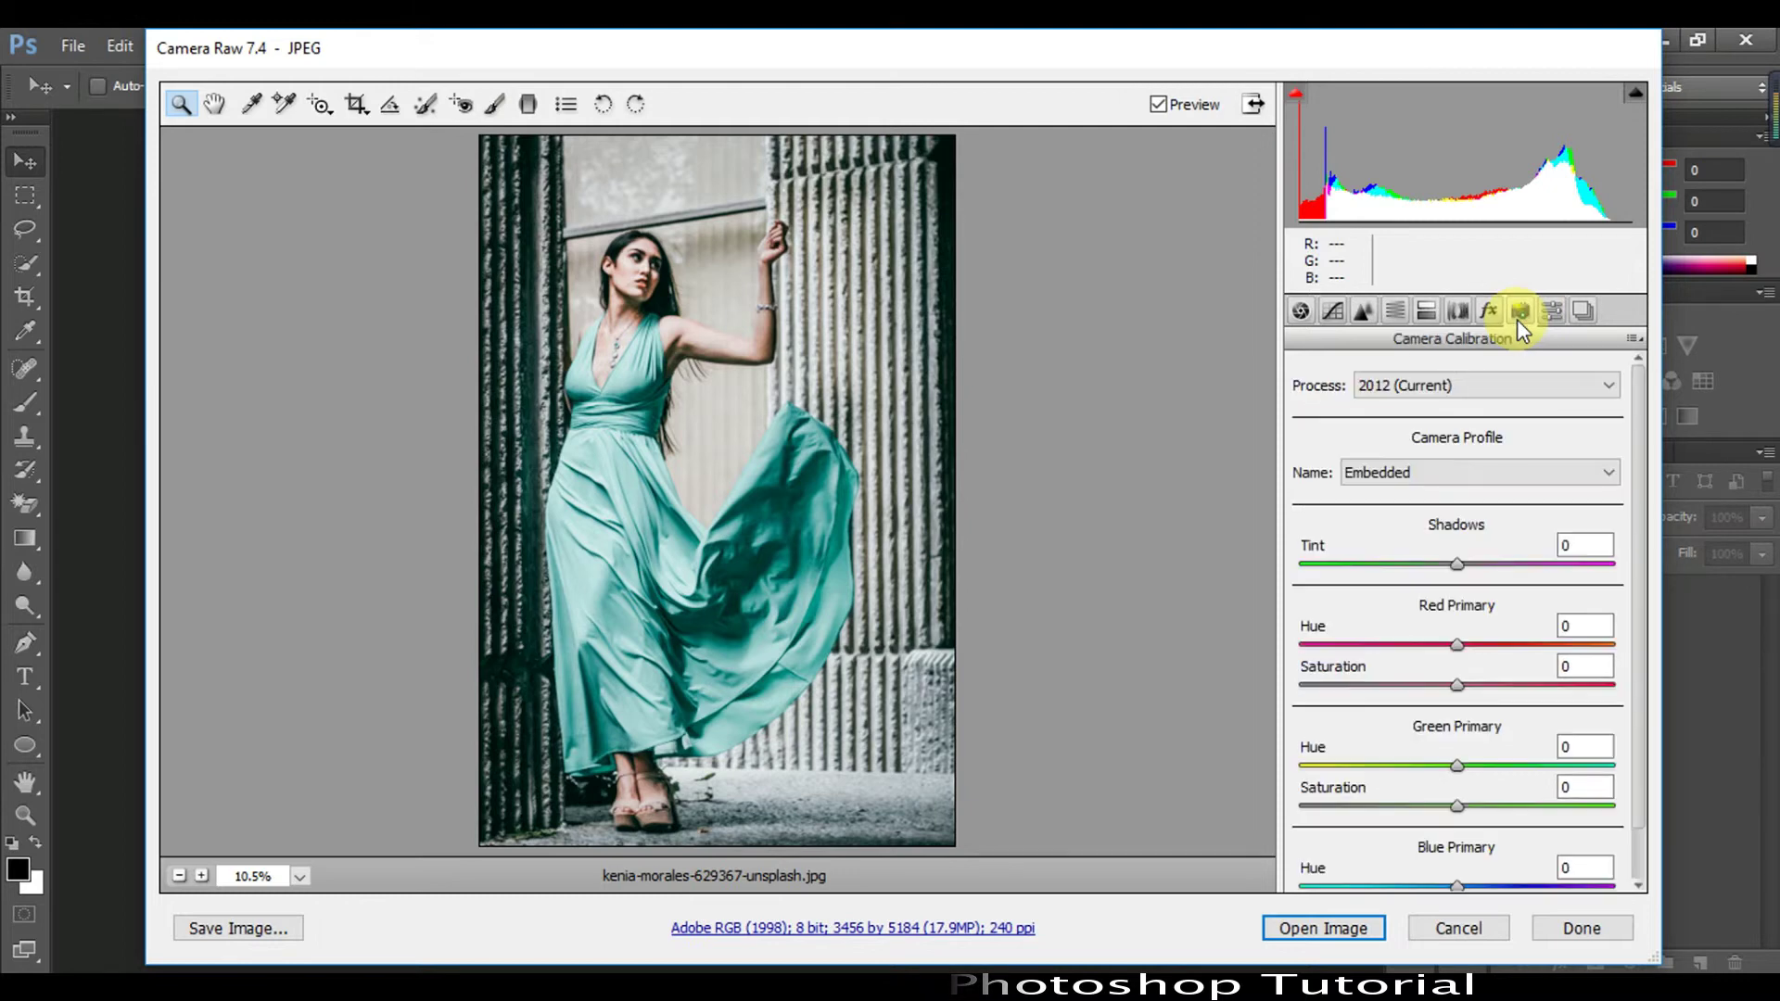
# - In Camera Calibration, shift Blue Primary Hue to -32 and lower its Saturation to -13
pyautogui.moveTo(1639, 401); pyautogui.dragTo(1637, 493)
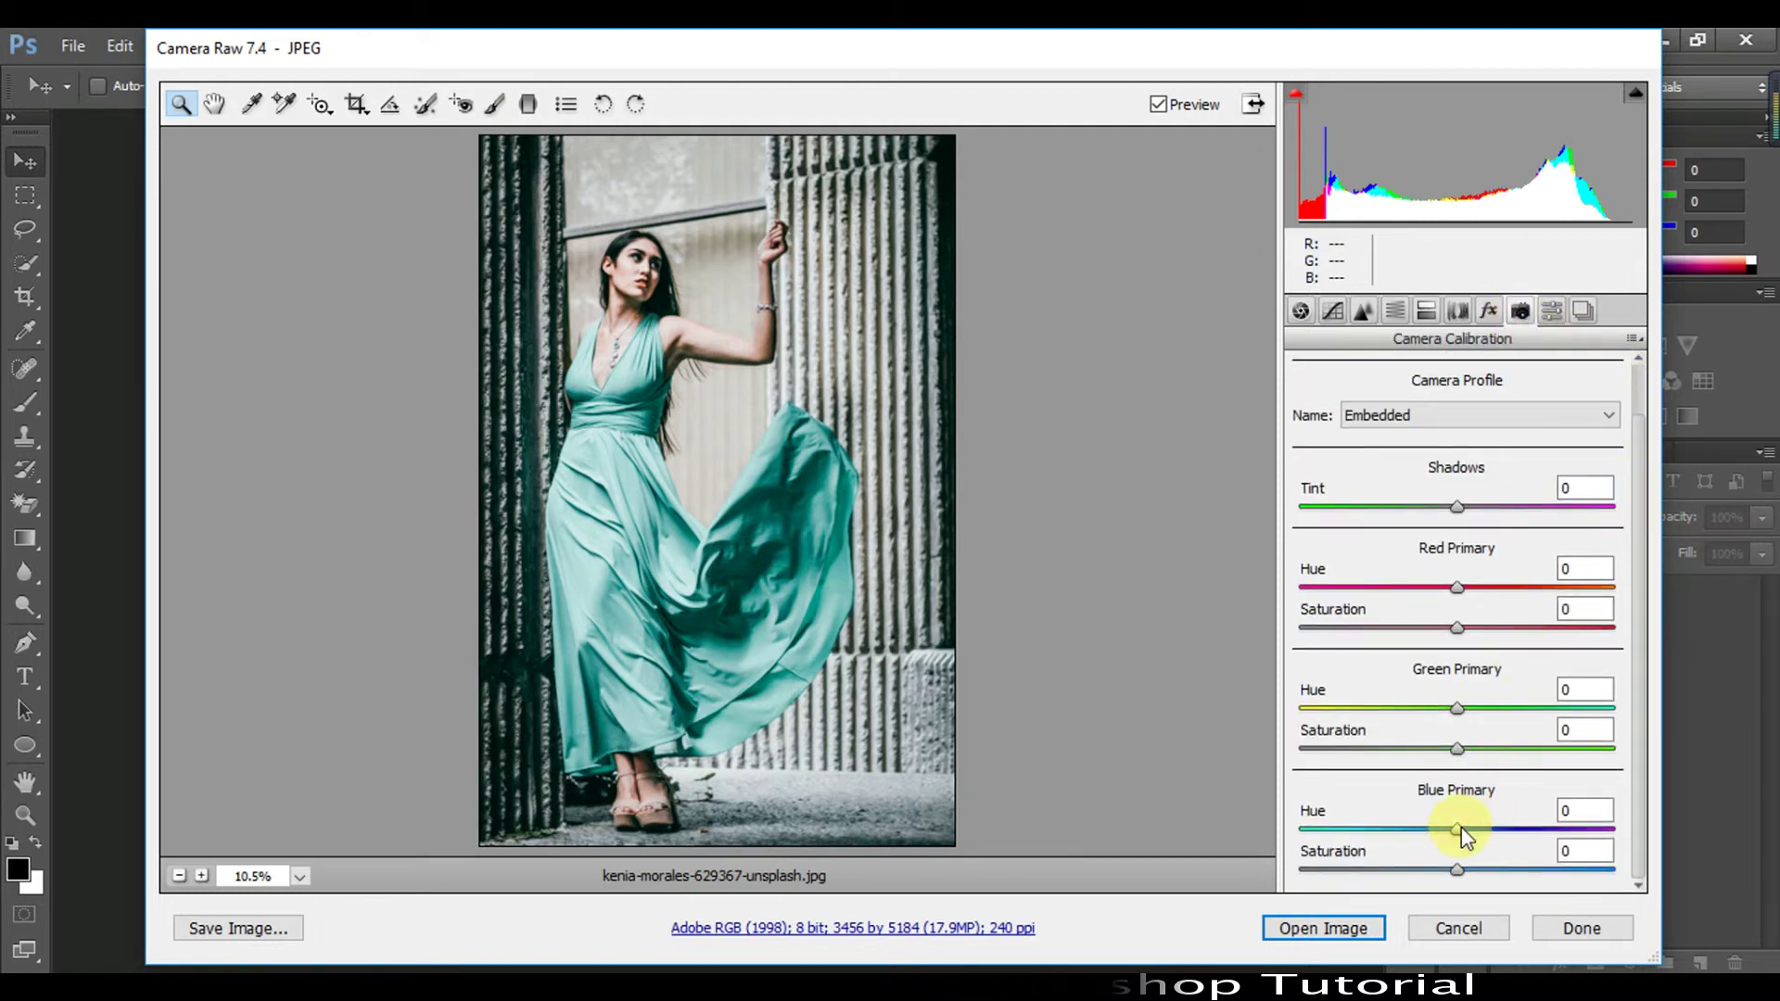
pyautogui.moveTo(1457, 830); pyautogui.dragTo(1414, 837)
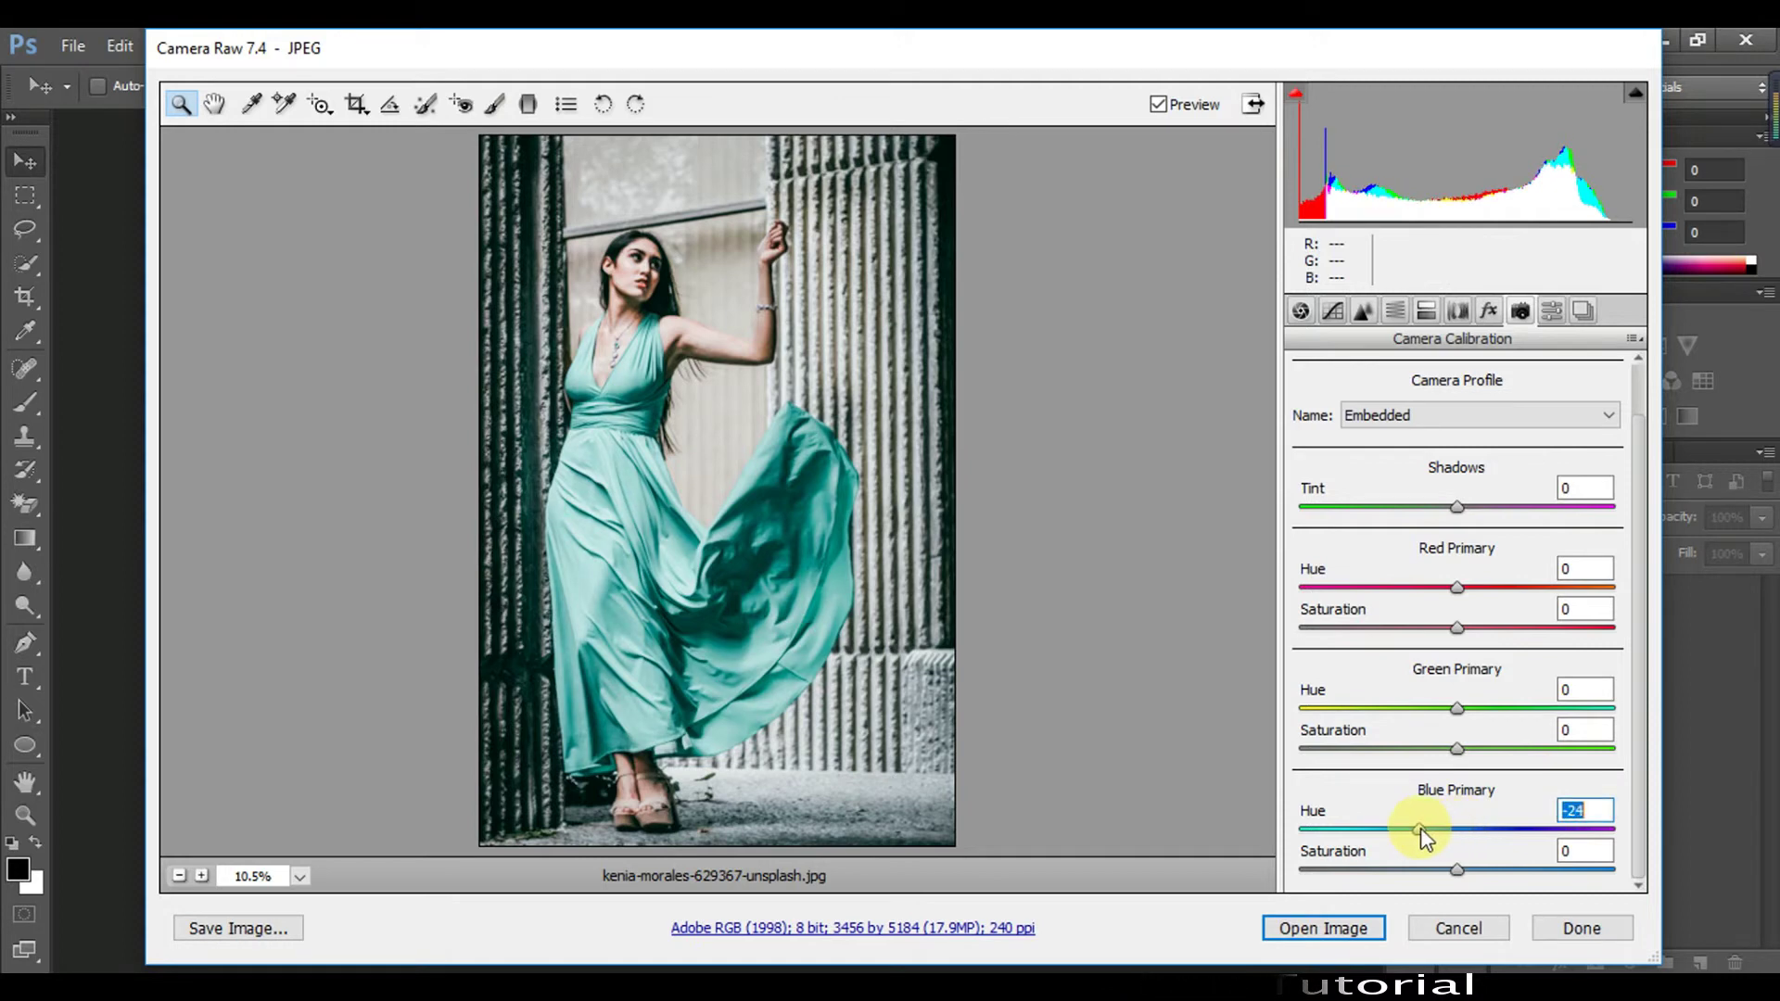
pyautogui.moveTo(1414, 837); pyautogui.dragTo(1410, 830)
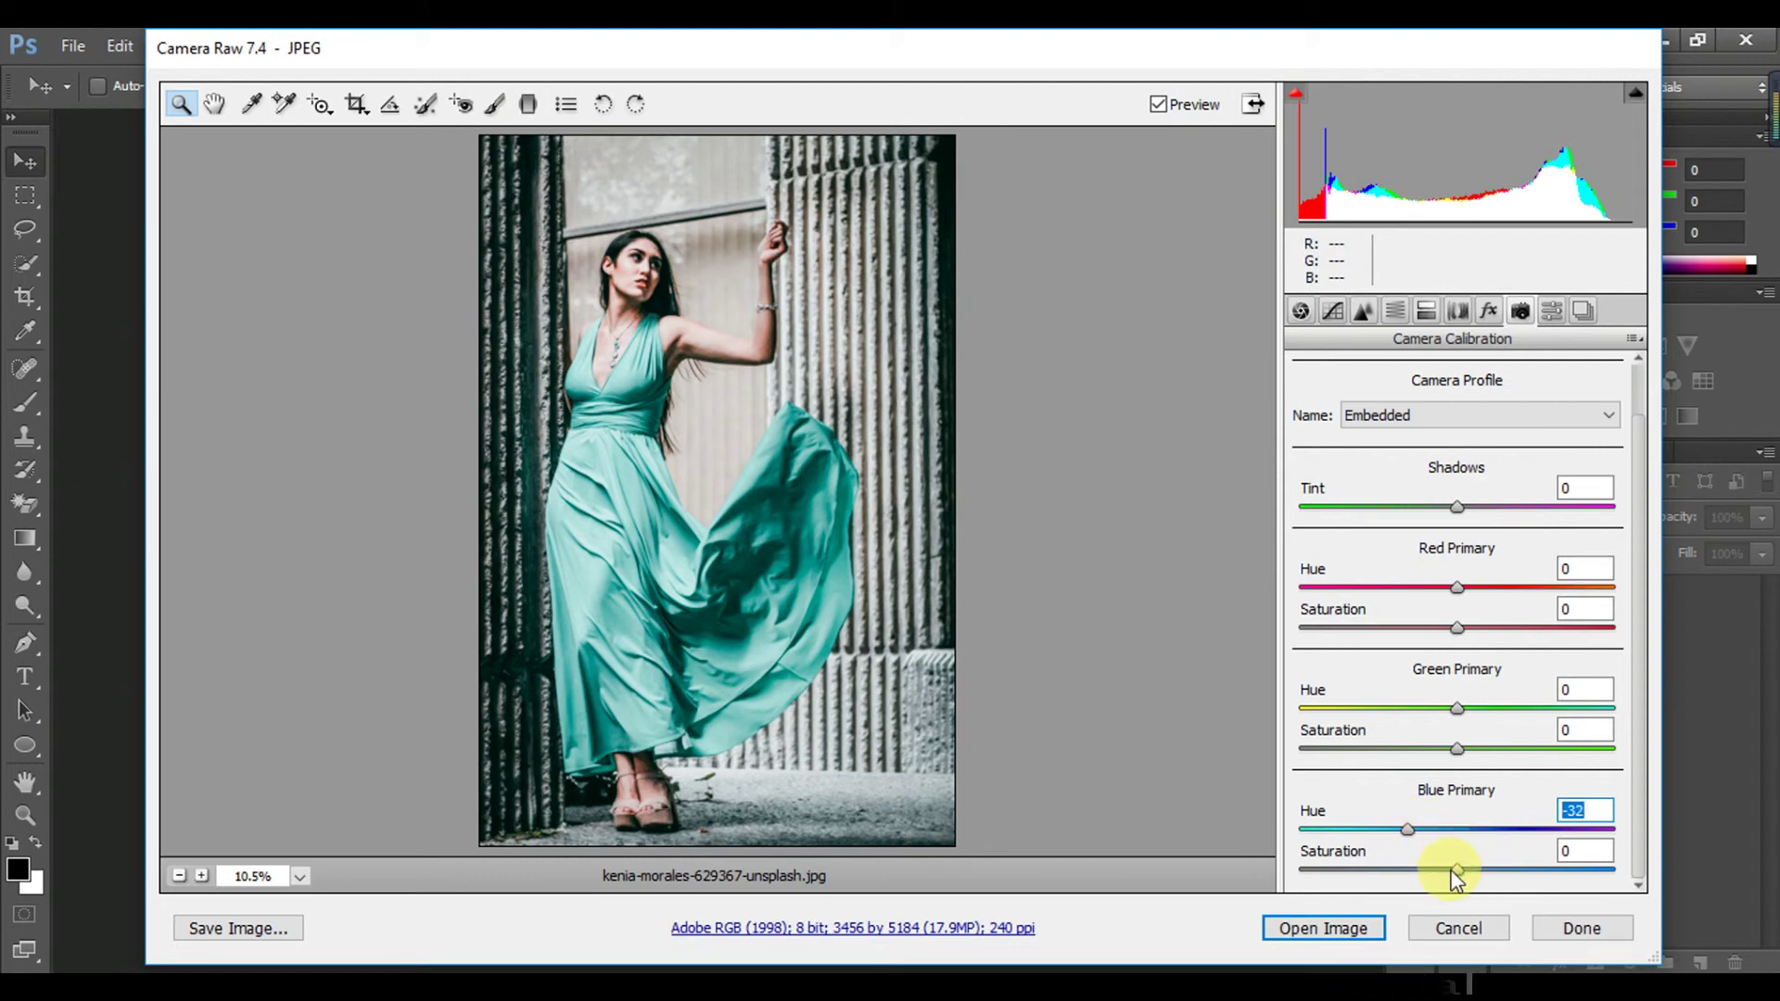
pyautogui.moveTo(1458, 870); pyautogui.dragTo(1437, 875)
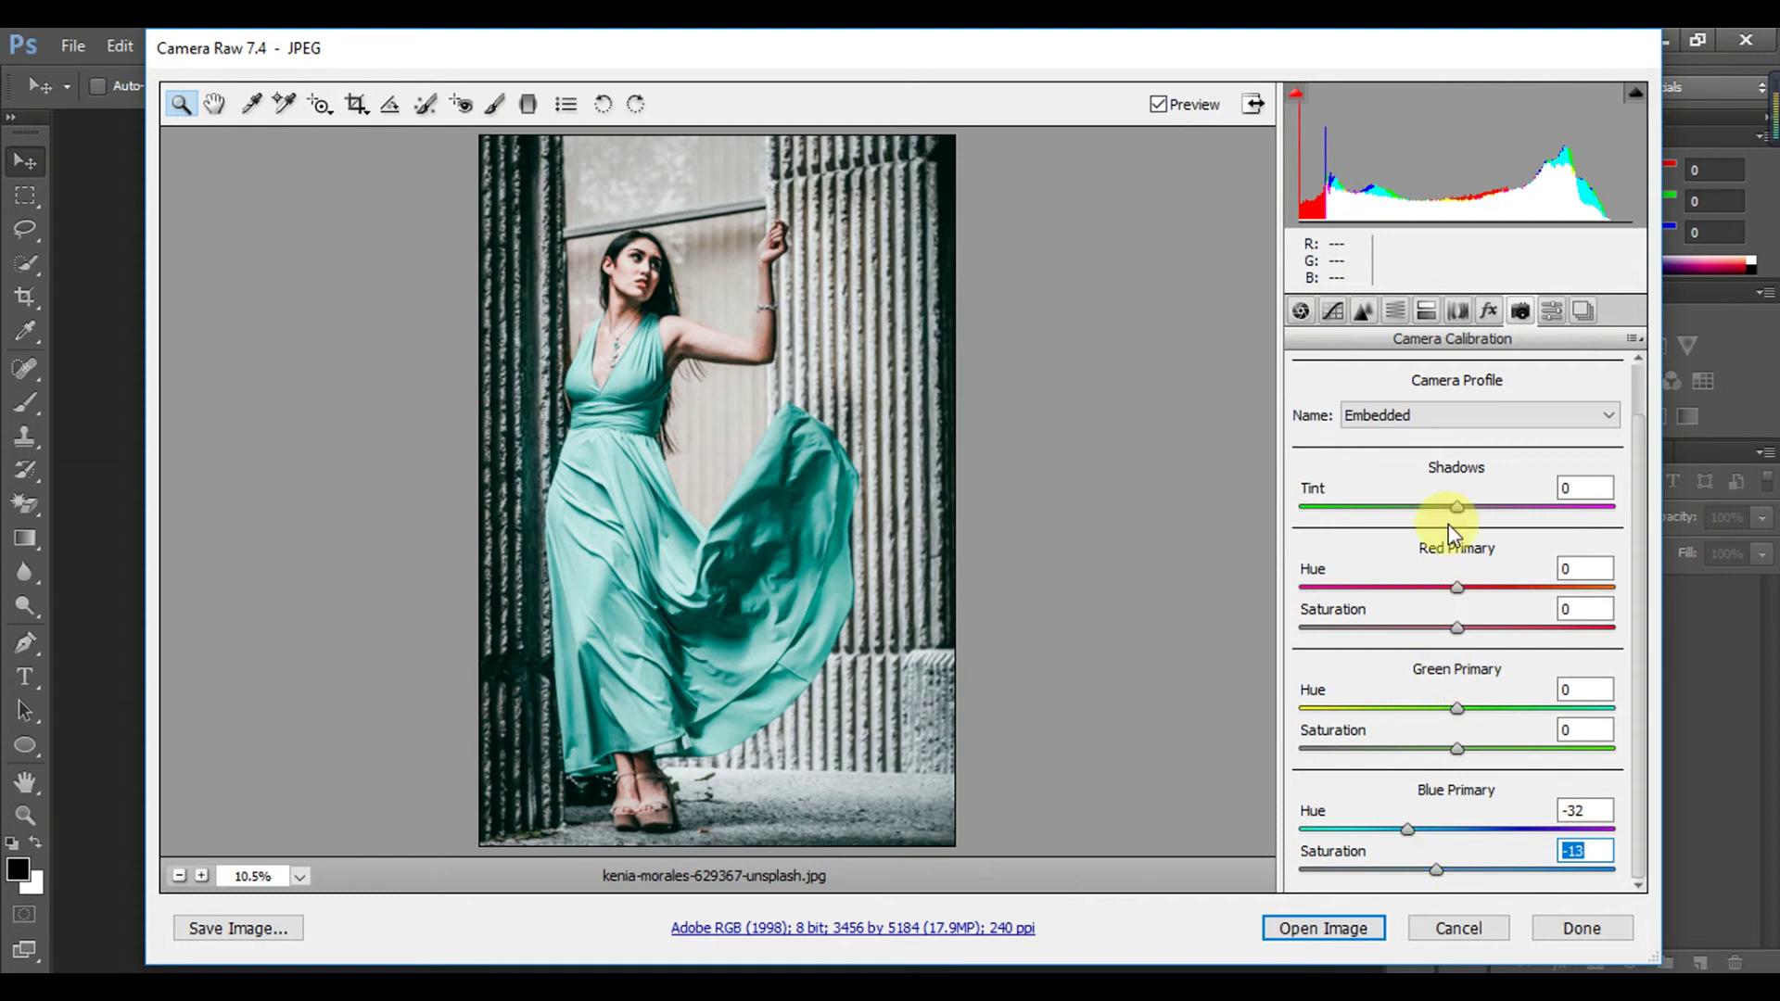
pyautogui.click(1550, 312)
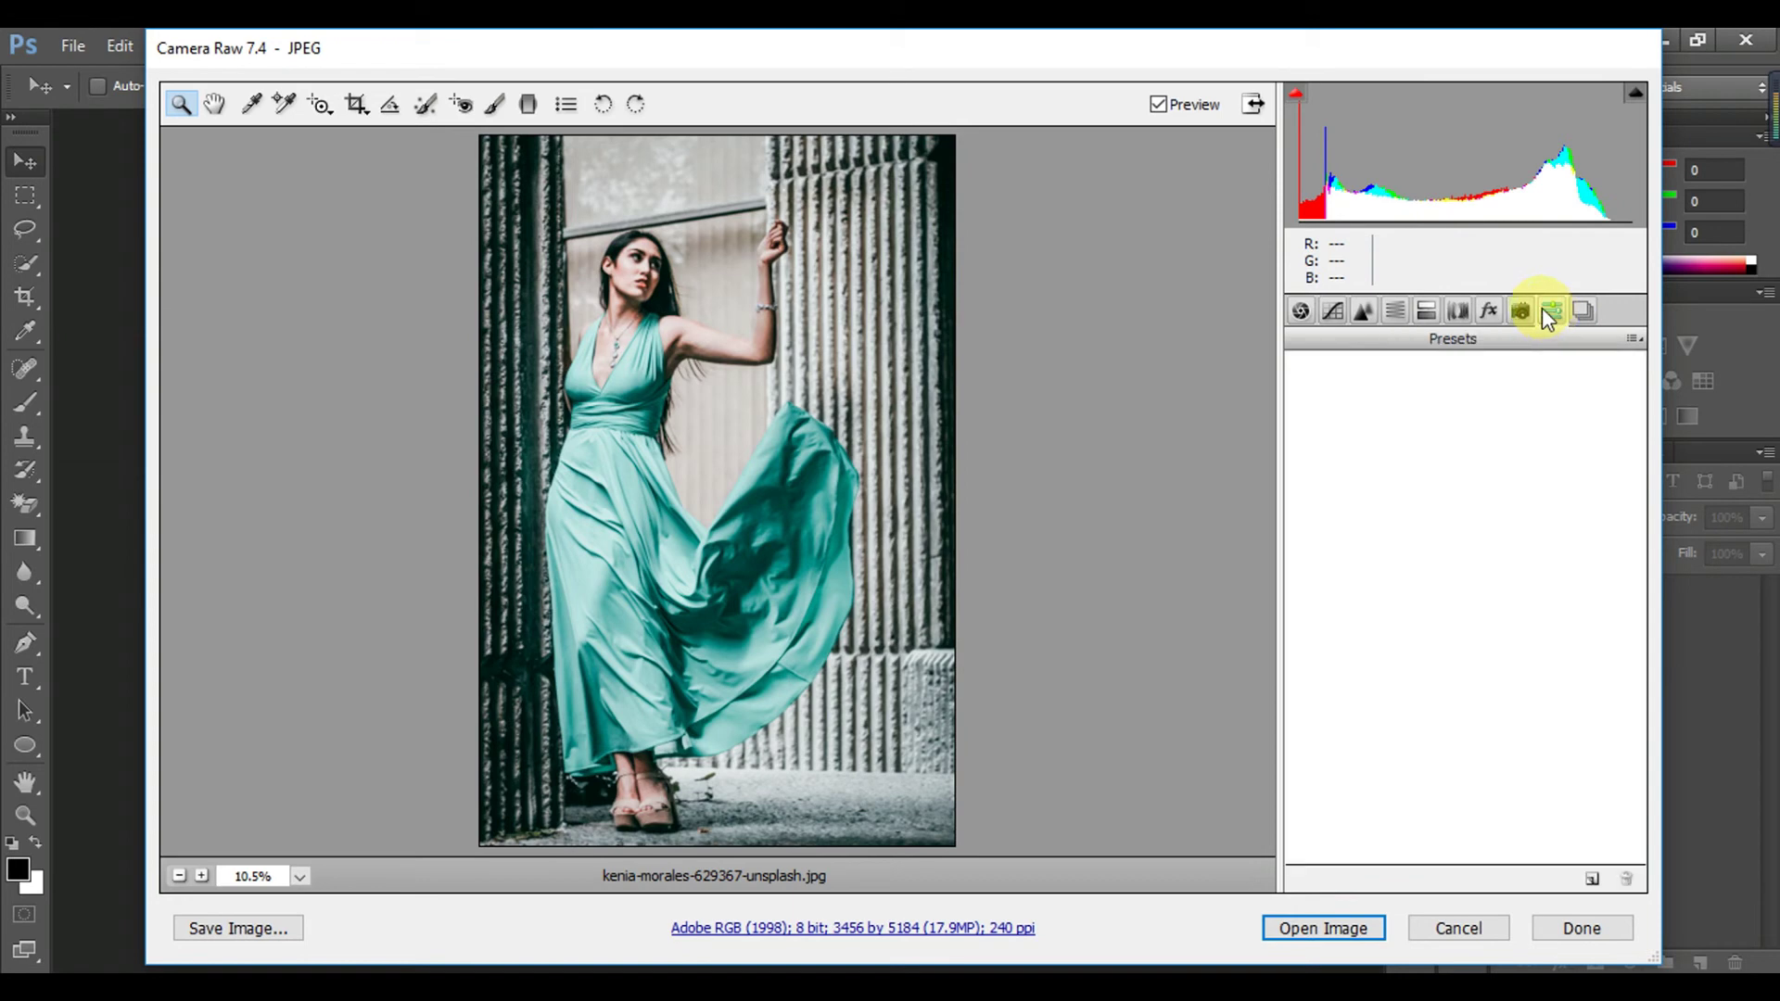
# - Toggle Preview off and back on to compare the graded portrait with the original
pyautogui.click(1158, 104)
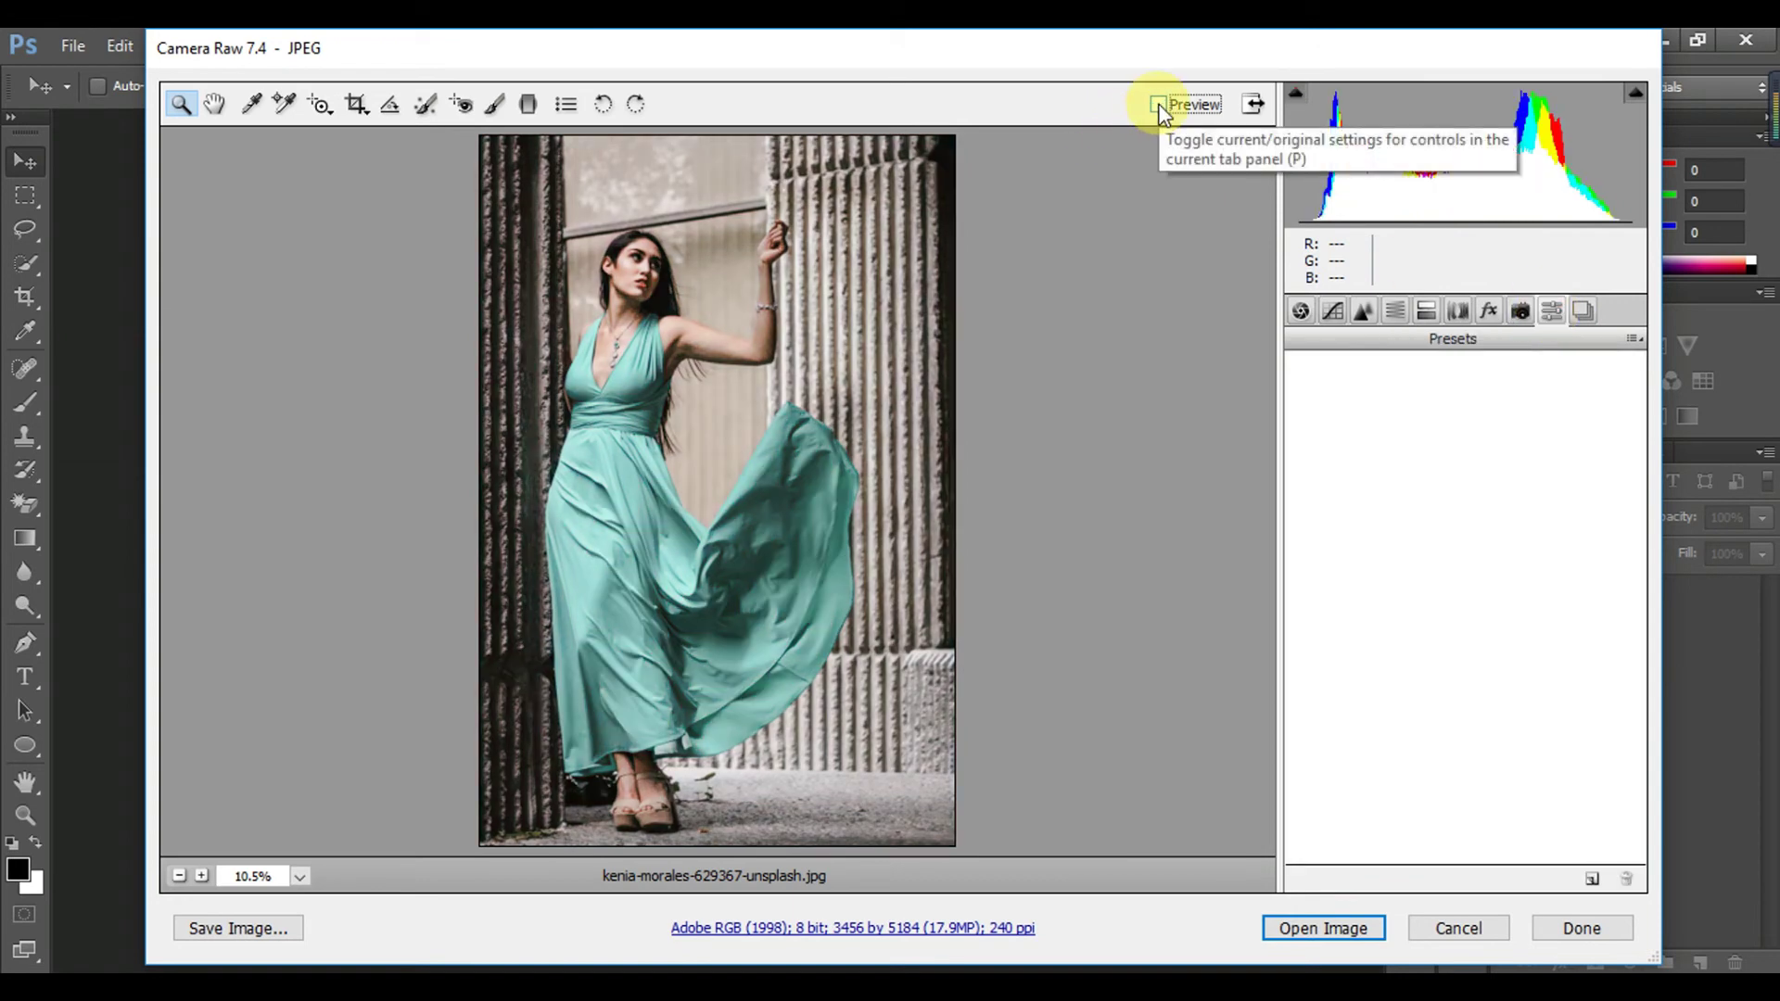
pyautogui.click(1158, 104)
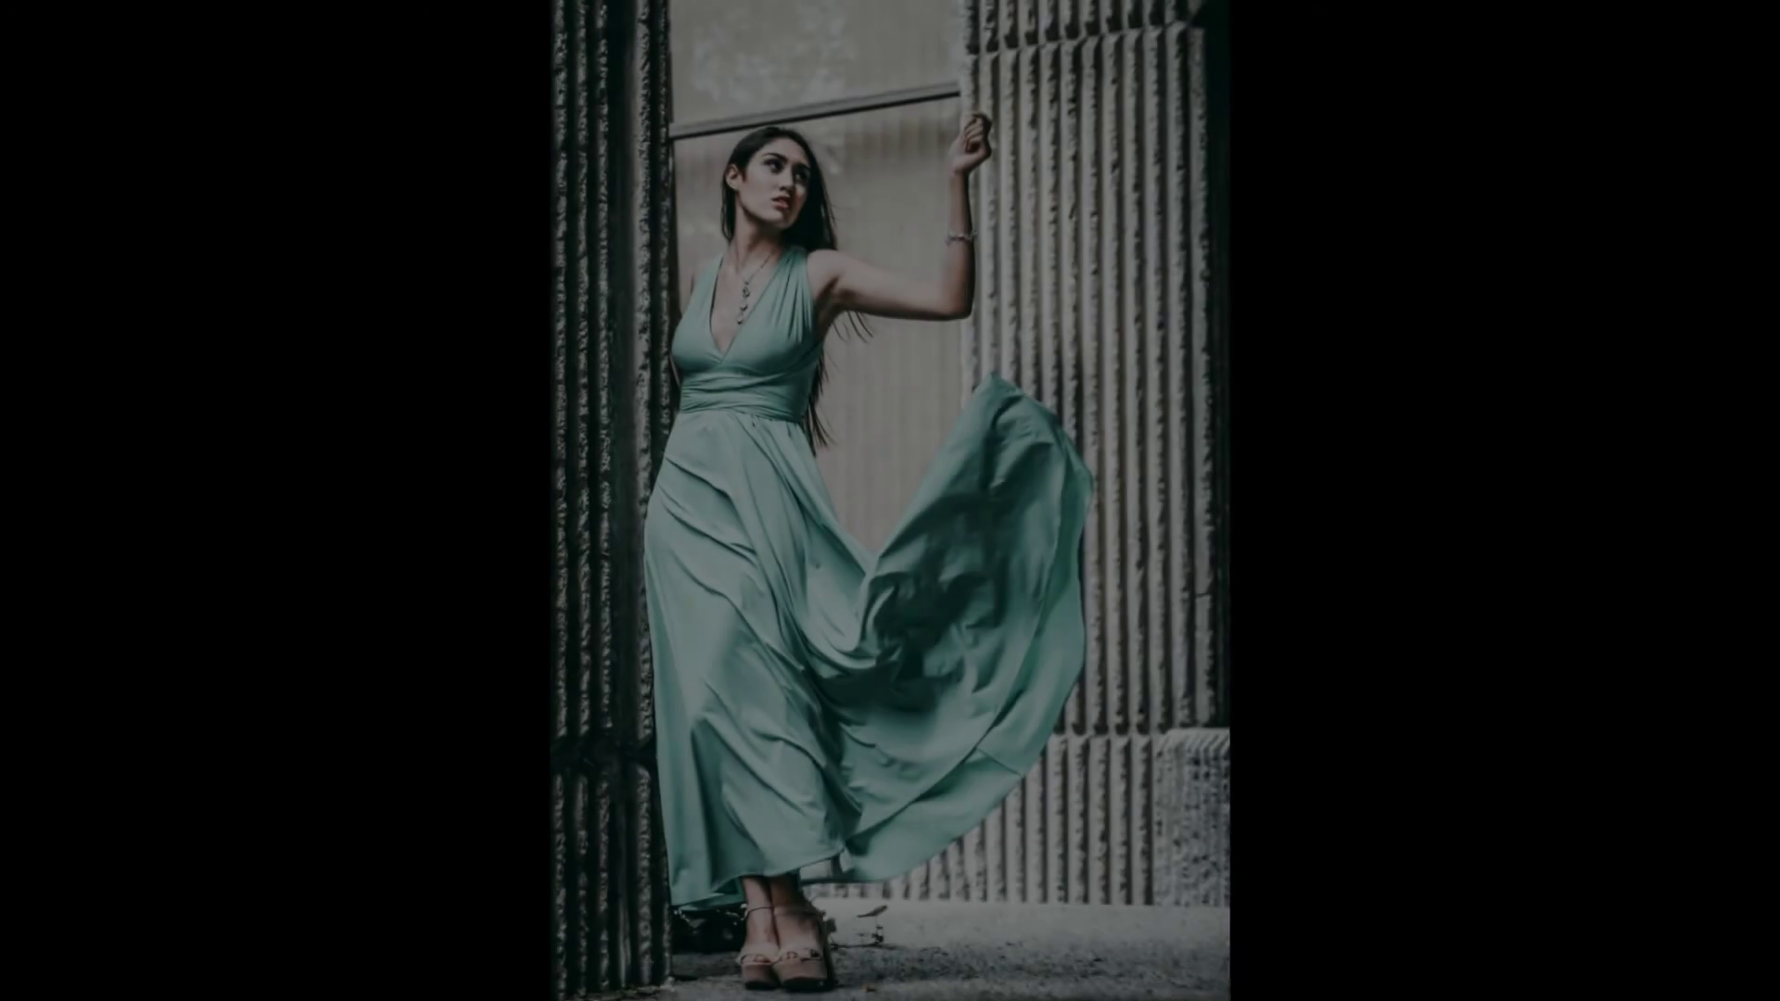